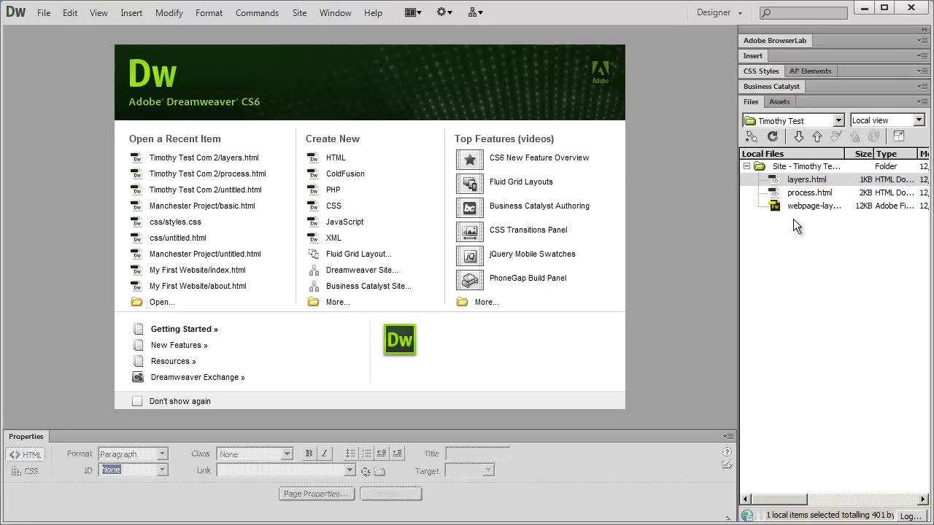
# Step: Switch back and forth between the Files and Assets panels to compare their contents, ending on Files
pyautogui.click(779, 102)
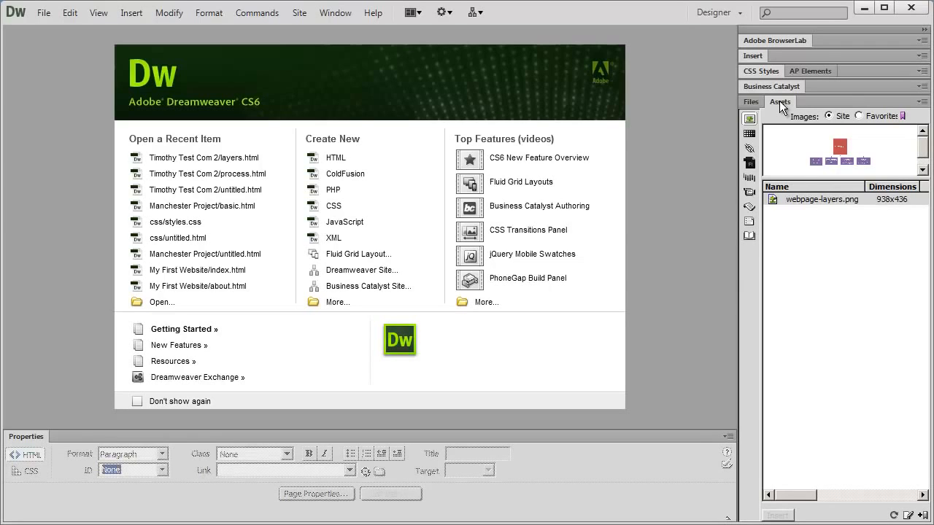
pyautogui.click(751, 103)
pyautogui.click(779, 103)
pyautogui.click(751, 102)
pyautogui.click(779, 102)
pyautogui.click(751, 103)
pyautogui.click(779, 102)
pyautogui.click(751, 103)
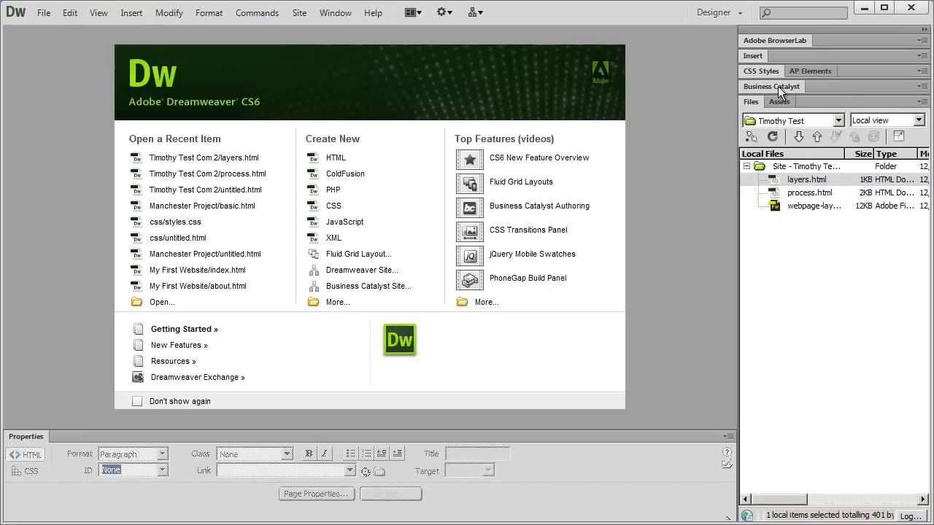
# Step: Expand the Business Catalyst panel to view its contents and collapse it again
pyautogui.click(778, 86)
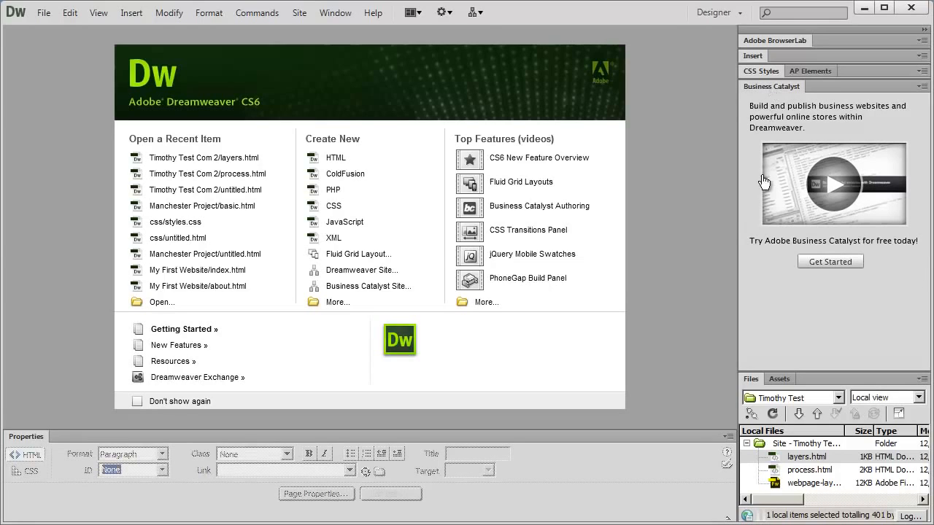
pyautogui.click(774, 86)
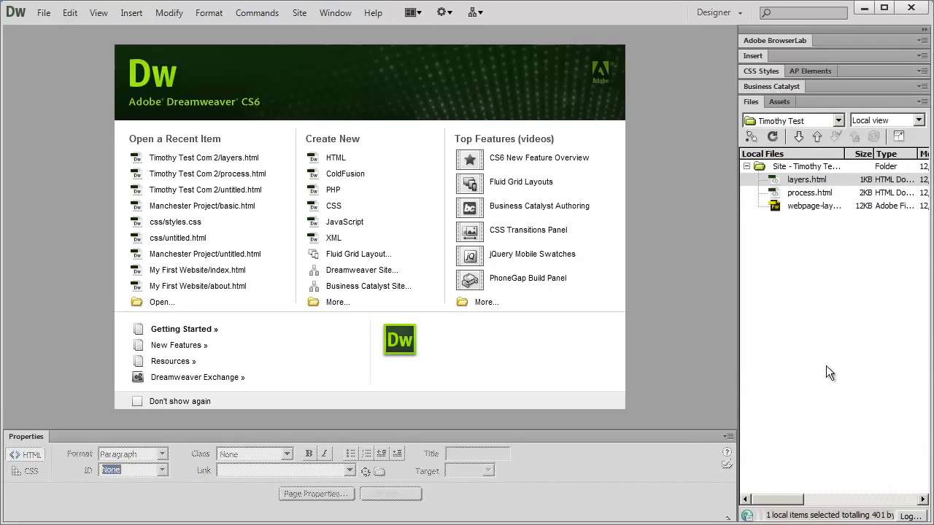
pyautogui.click(792, 88)
pyautogui.click(791, 87)
pyautogui.click(769, 86)
pyautogui.click(769, 86)
pyautogui.click(769, 86)
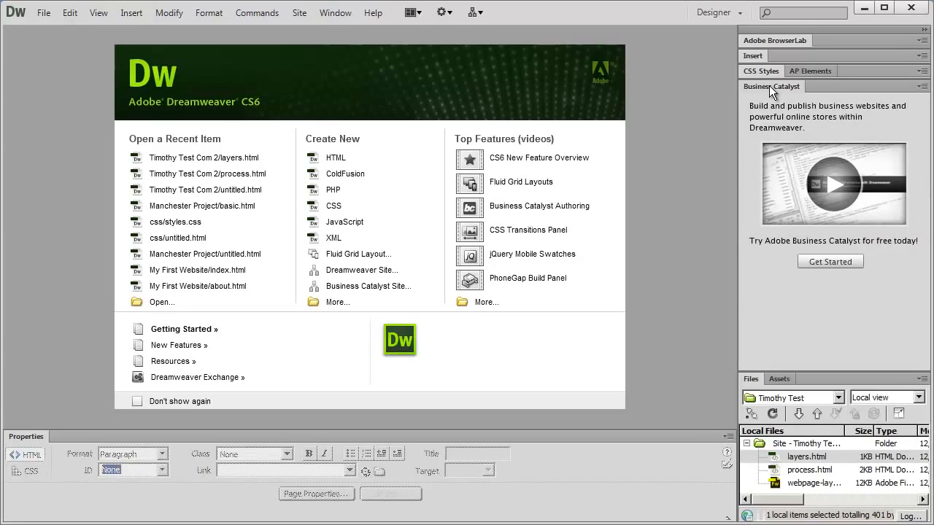
pyautogui.click(769, 86)
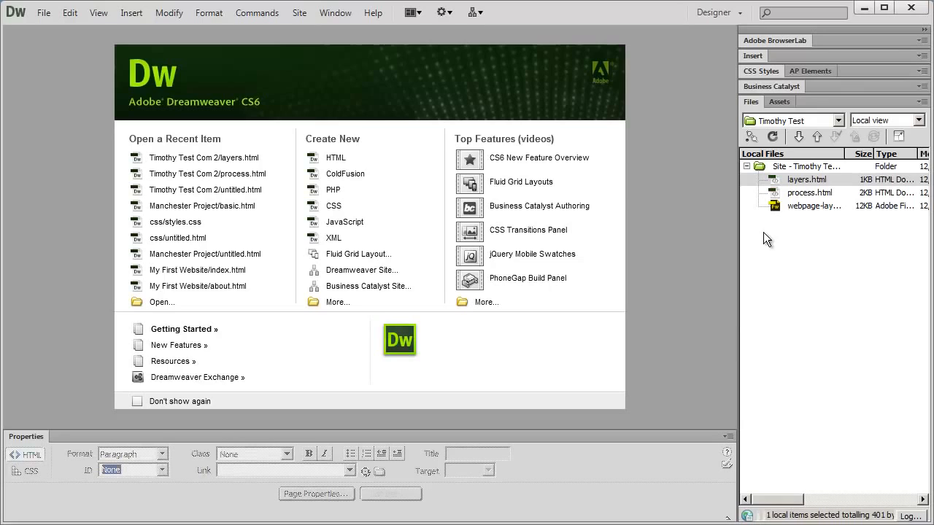
# Step: Expand the CSS Styles panel group and switch between its CSS Styles and AP Elements panels, ending on CSS Styles
pyautogui.click(756, 73)
pyautogui.click(812, 69)
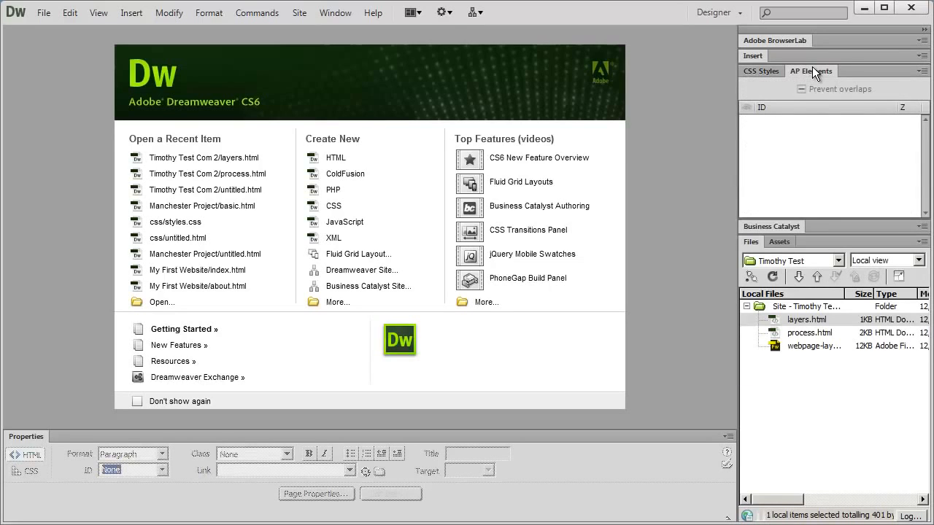
pyautogui.click(764, 69)
pyautogui.click(807, 69)
pyautogui.click(756, 69)
# Step: Expand the Insert and Adobe BrowserLab panels to view them, and collapse Adobe BrowserLab again
pyautogui.click(755, 57)
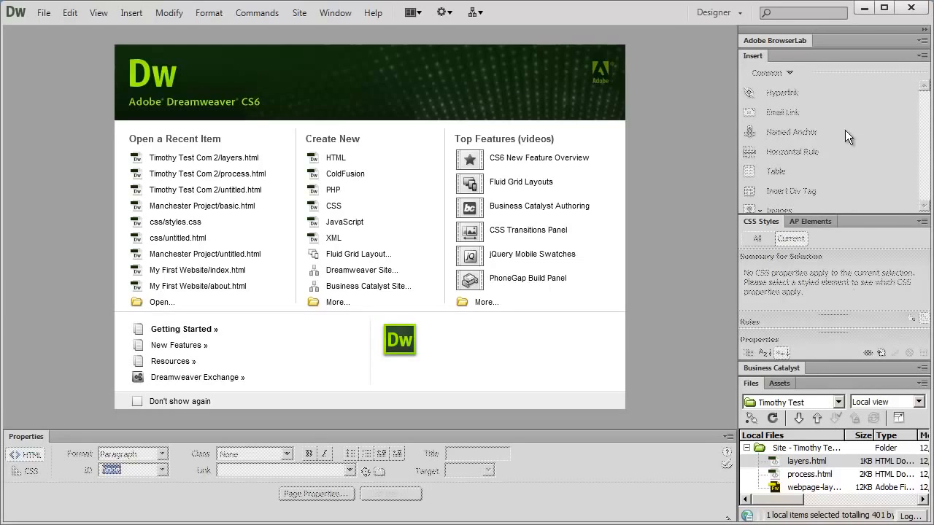
pyautogui.click(766, 43)
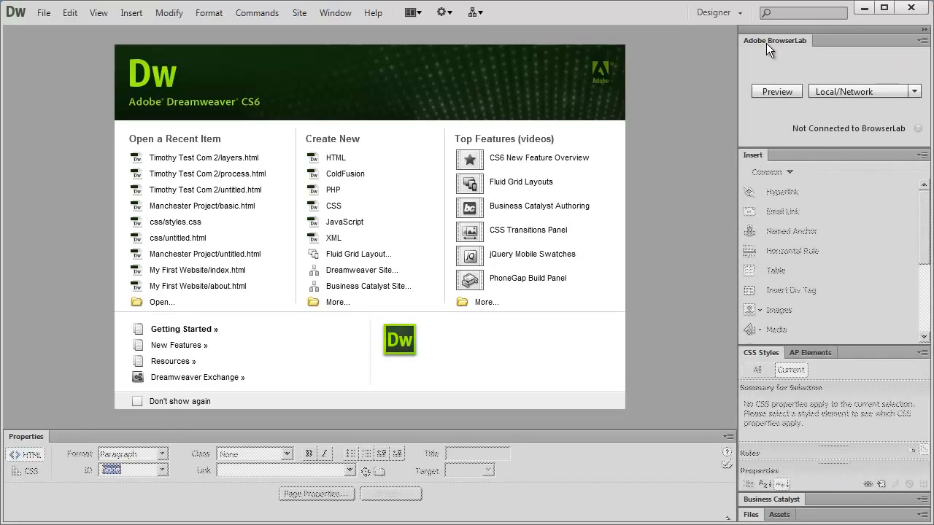
pyautogui.click(769, 42)
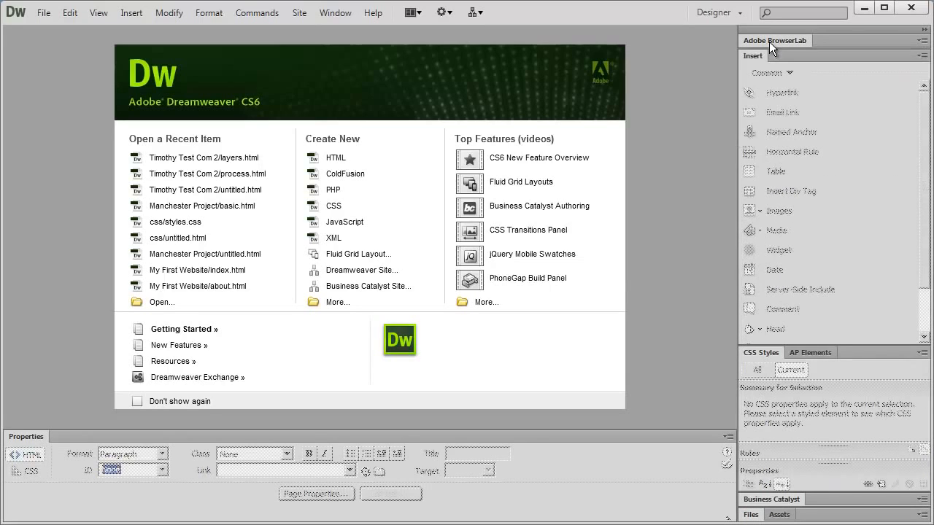
# Step: Collapse the Insert and CSS Styles panels, and view the Assets panel before returning to Files
pyautogui.click(751, 56)
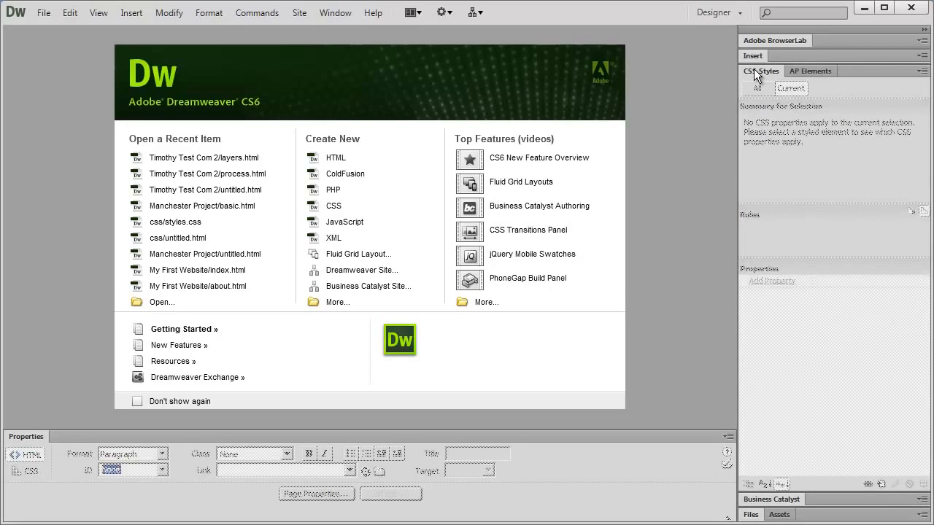
pyautogui.click(755, 72)
pyautogui.click(772, 103)
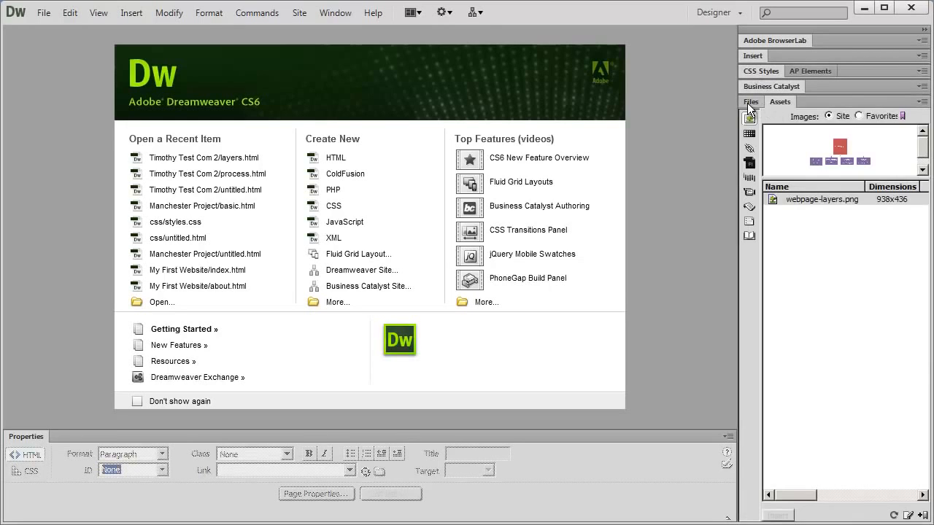
pyautogui.click(747, 102)
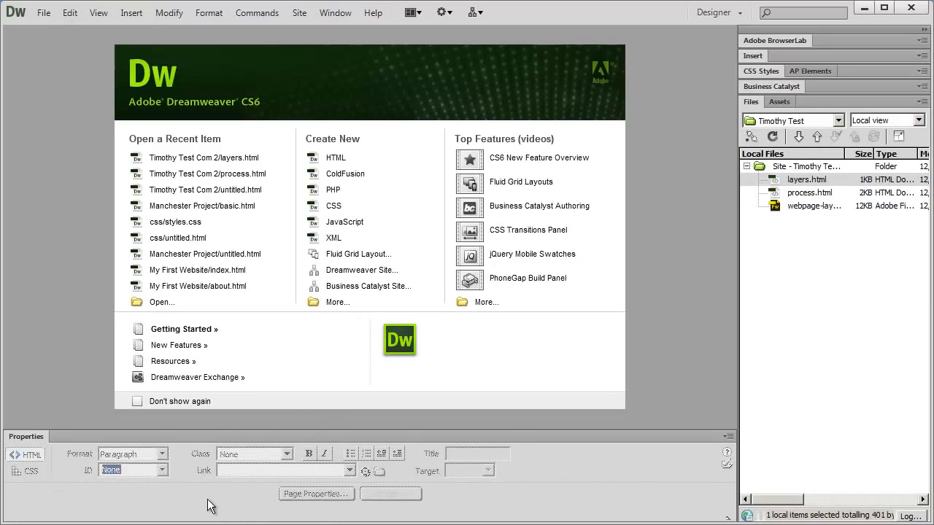
# Step: Open process.html briefly and close it, and leave the Properties panel collapsed after toggling it open and shut
pyautogui.doubleClick(808, 193)
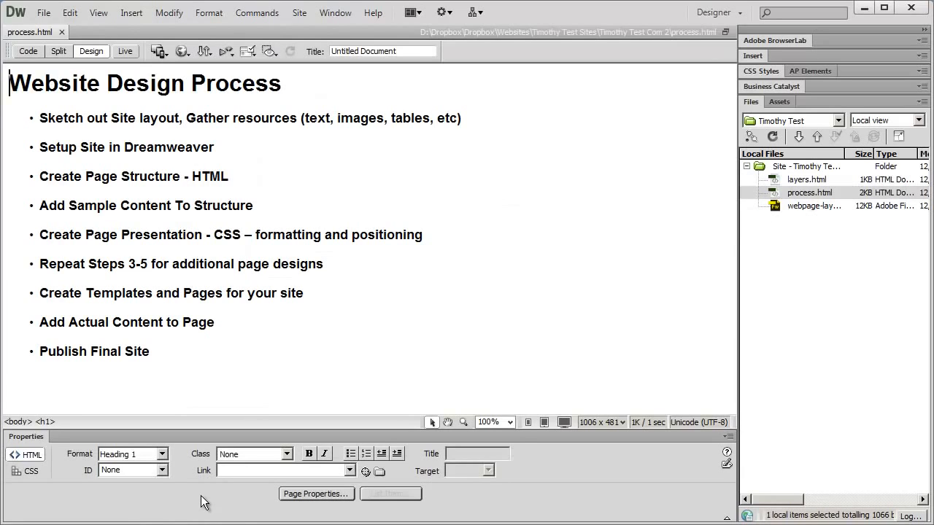
pyautogui.click(60, 32)
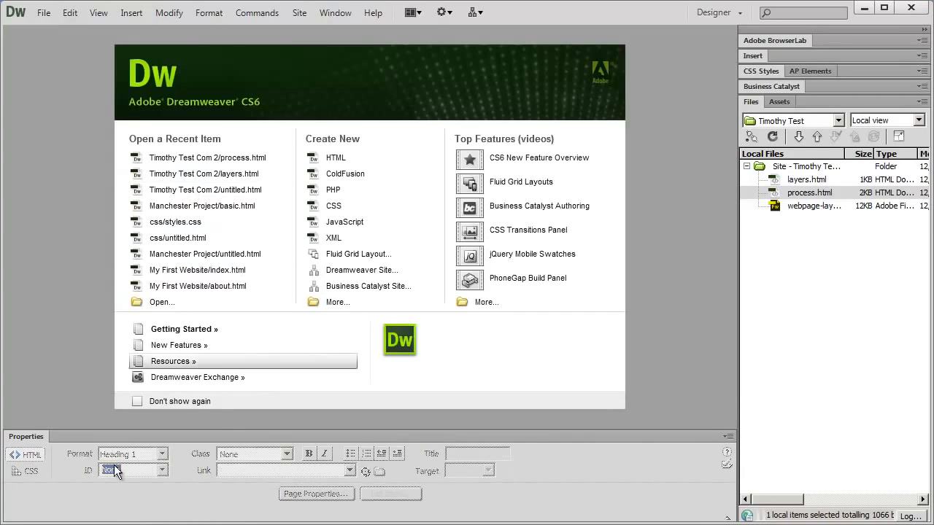
pyautogui.click(26, 438)
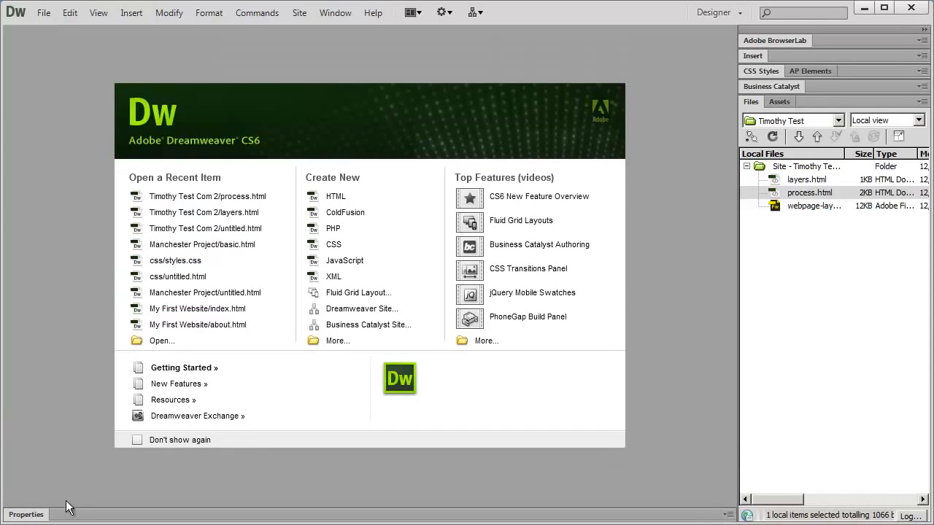
pyautogui.click(29, 516)
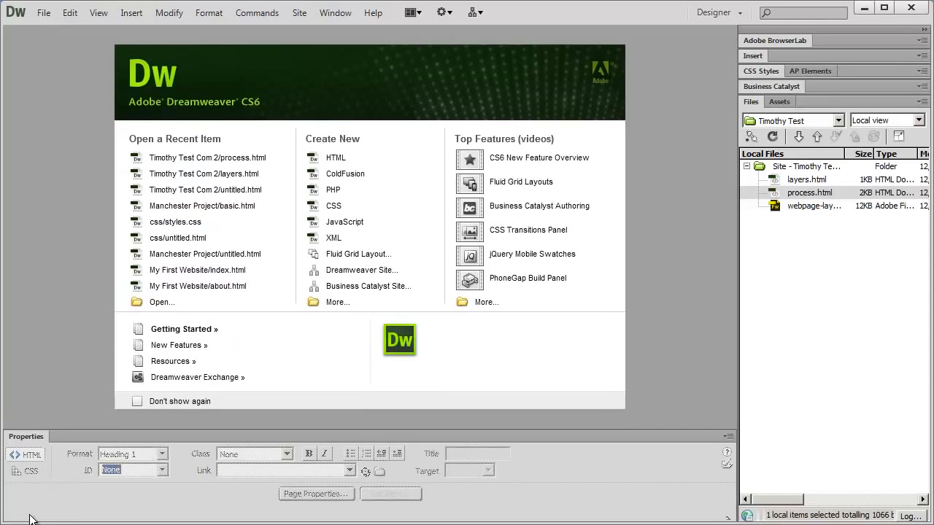
pyautogui.click(27, 438)
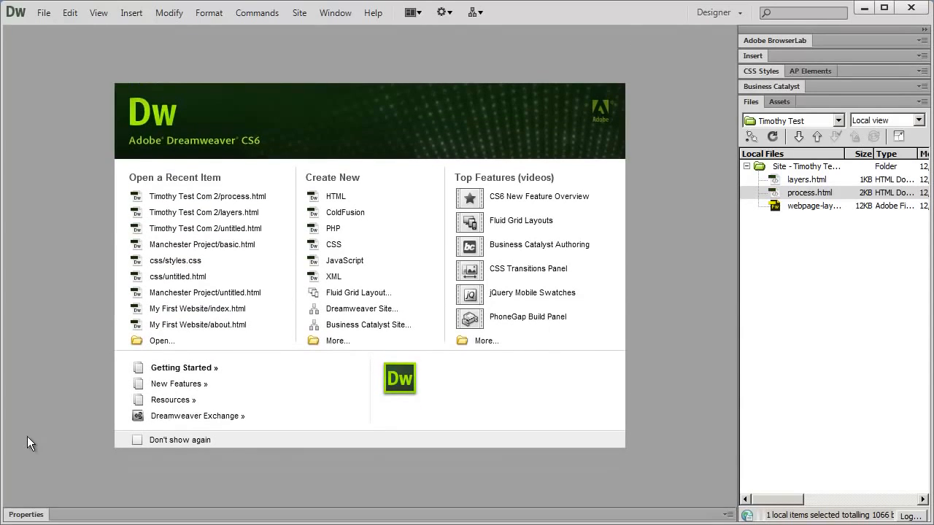
pyautogui.click(32, 518)
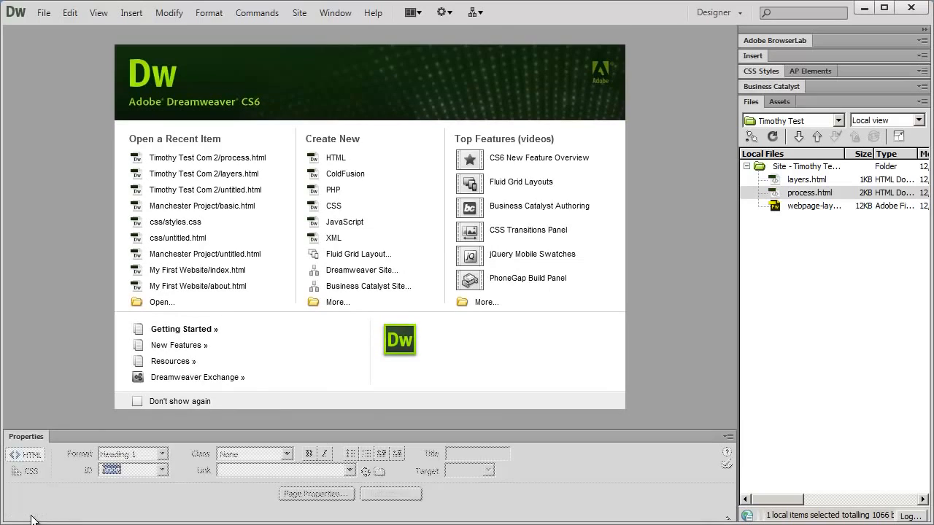
pyautogui.click(26, 437)
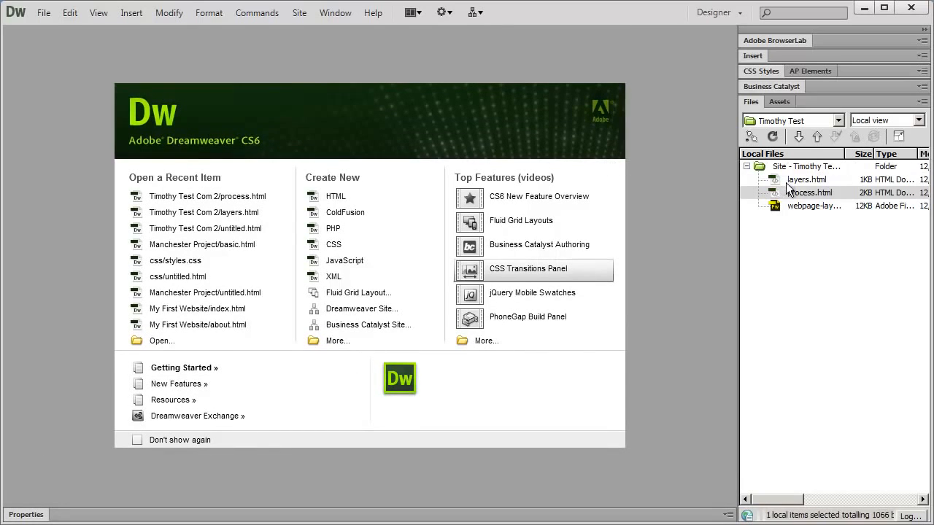
# Step: Open process.html twice to view it with the Properties panel collapsed, closing the document each time
pyautogui.doubleClick(808, 194)
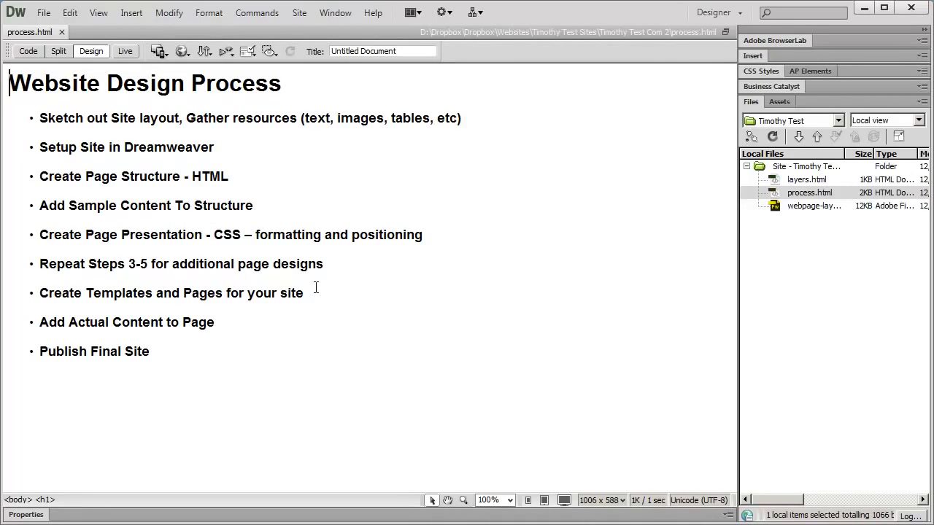
pyautogui.click(62, 32)
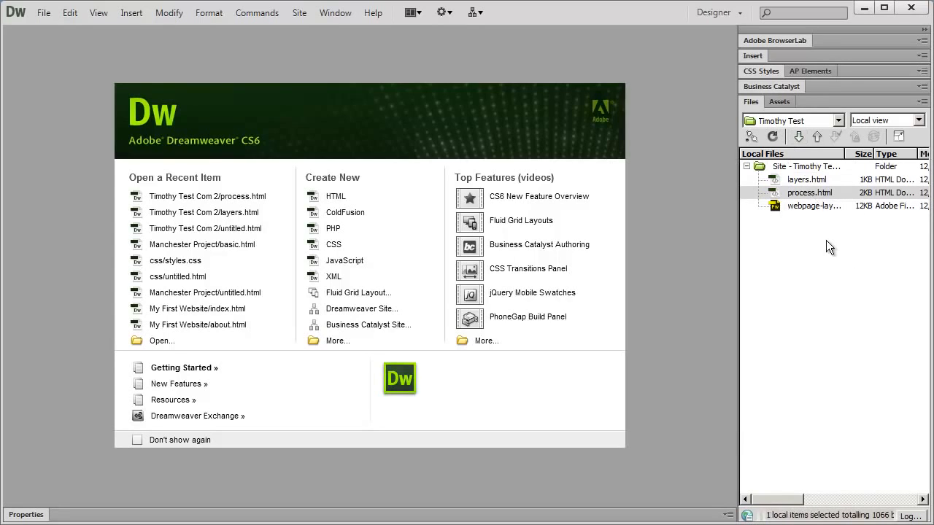
pyautogui.doubleClick(803, 194)
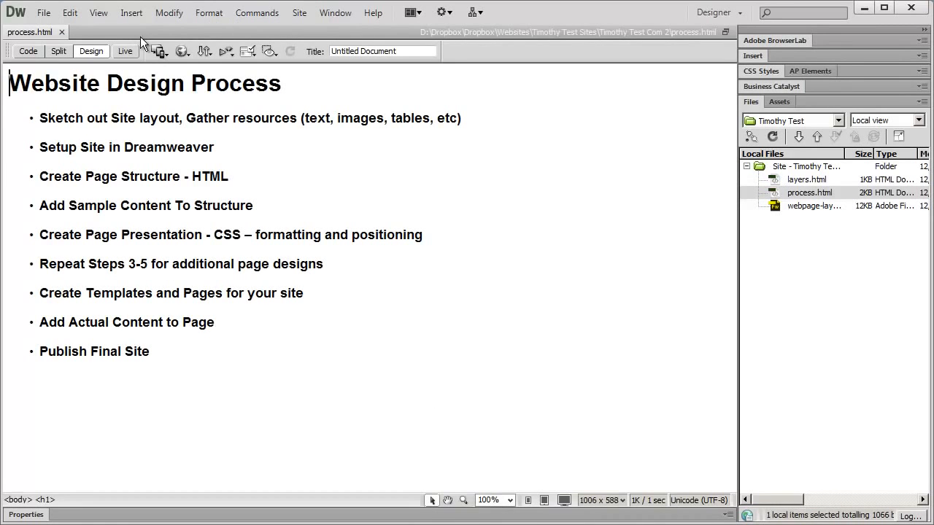
pyautogui.click(61, 32)
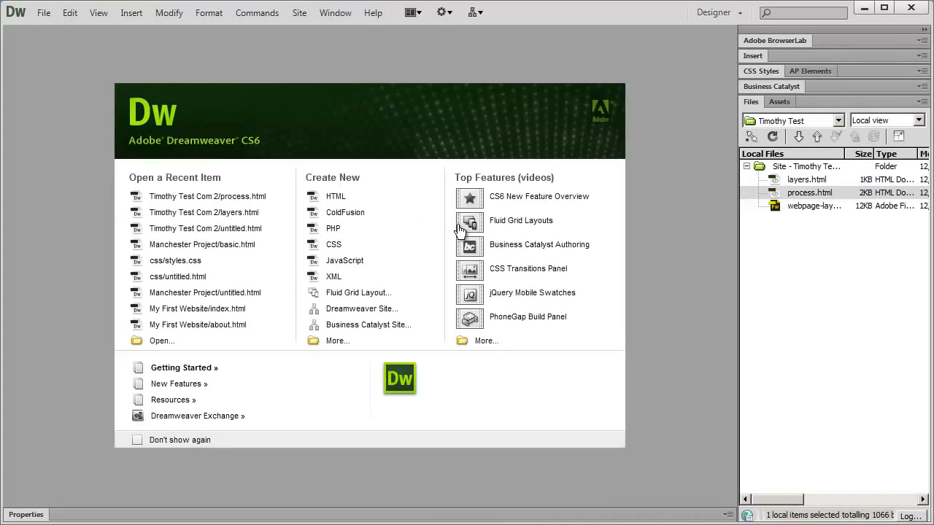
pyautogui.click(829, 337)
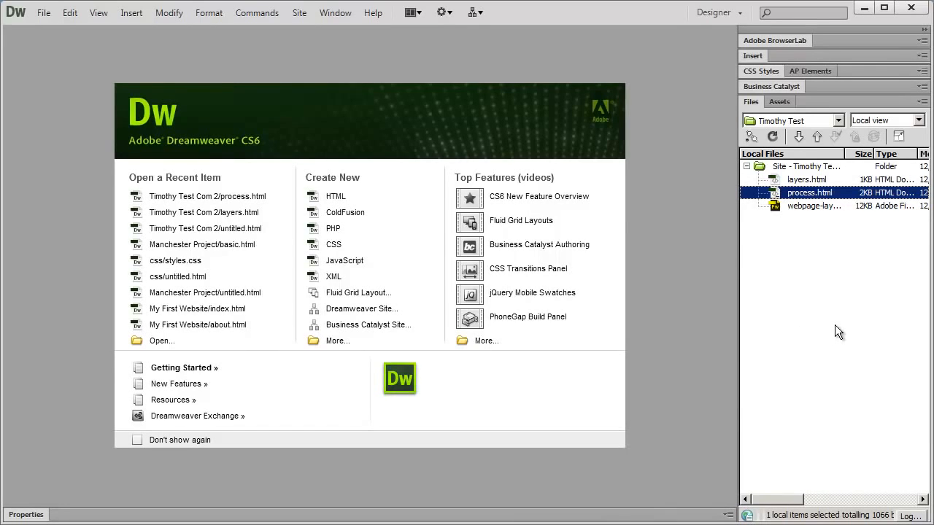
# Step: Bring up the Assets panel from the list of available panels, and return to the Files panel the same way
pyautogui.click(342, 16)
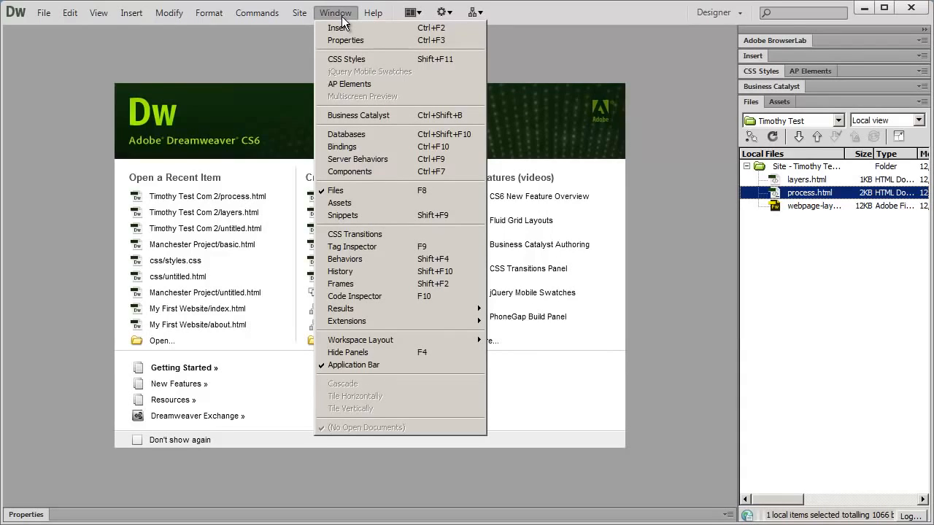
pyautogui.click(356, 208)
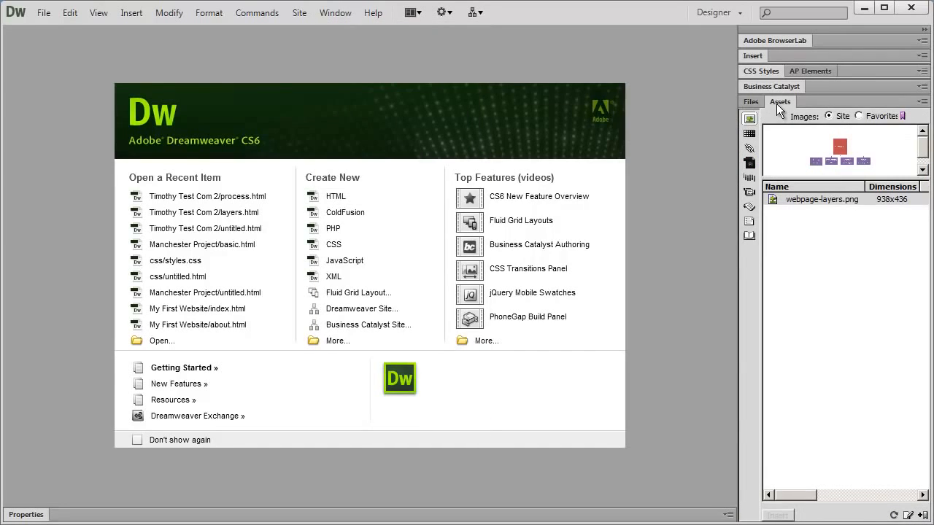
pyautogui.click(335, 12)
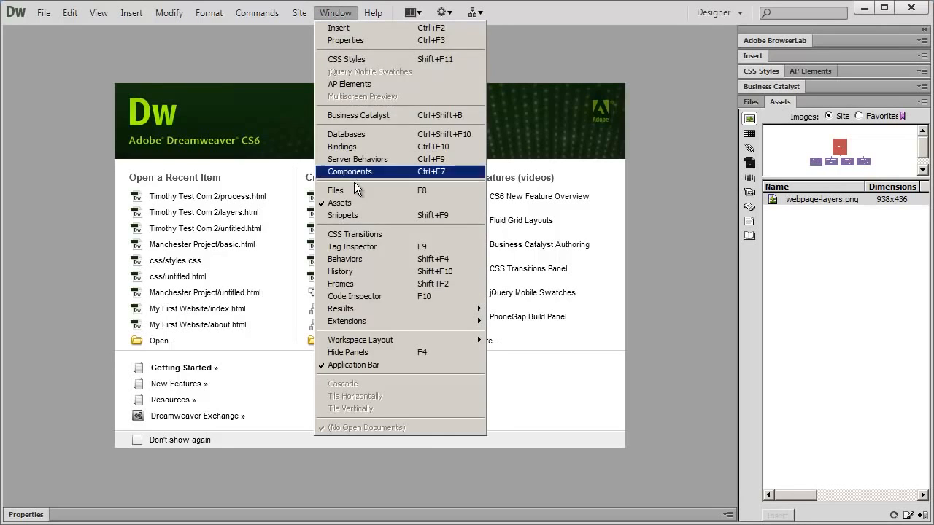
pyautogui.click(355, 192)
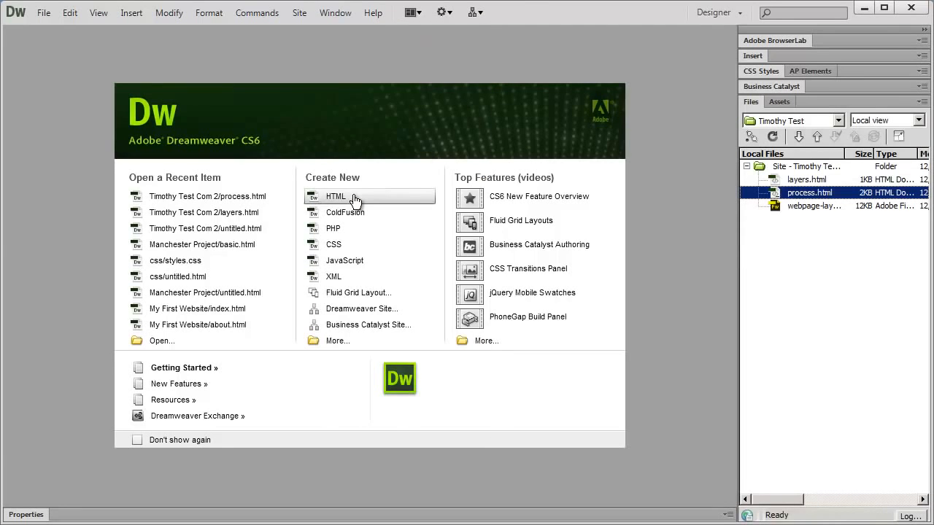
# Step: Display the History panel and close its tab group
pyautogui.click(327, 13)
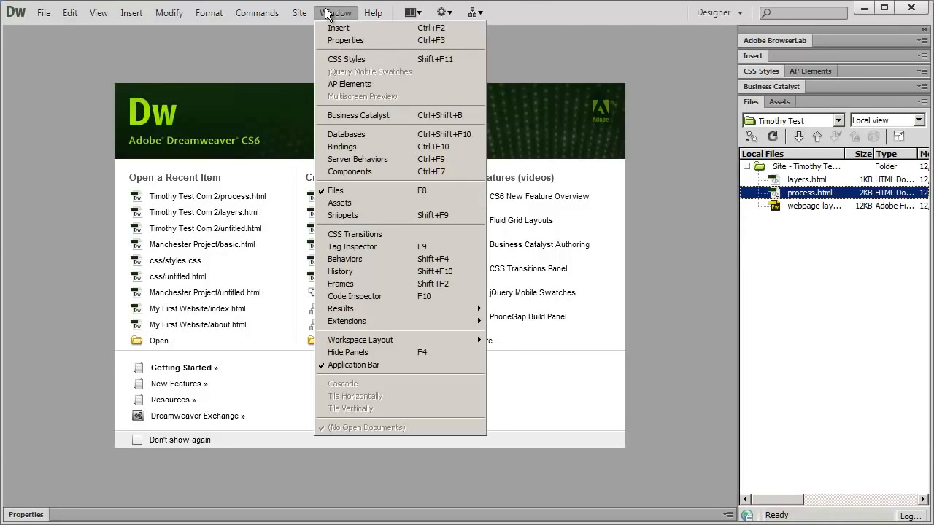
pyautogui.click(400, 271)
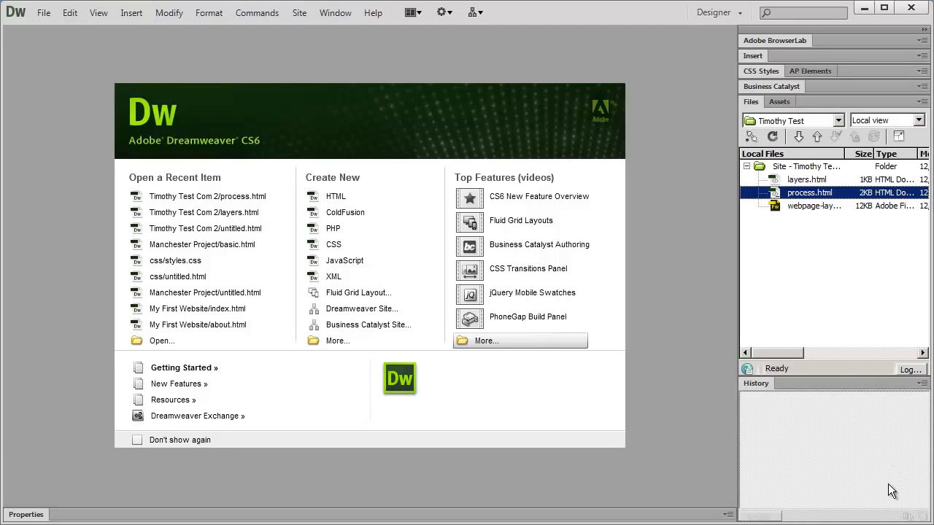
pyautogui.click(924, 383)
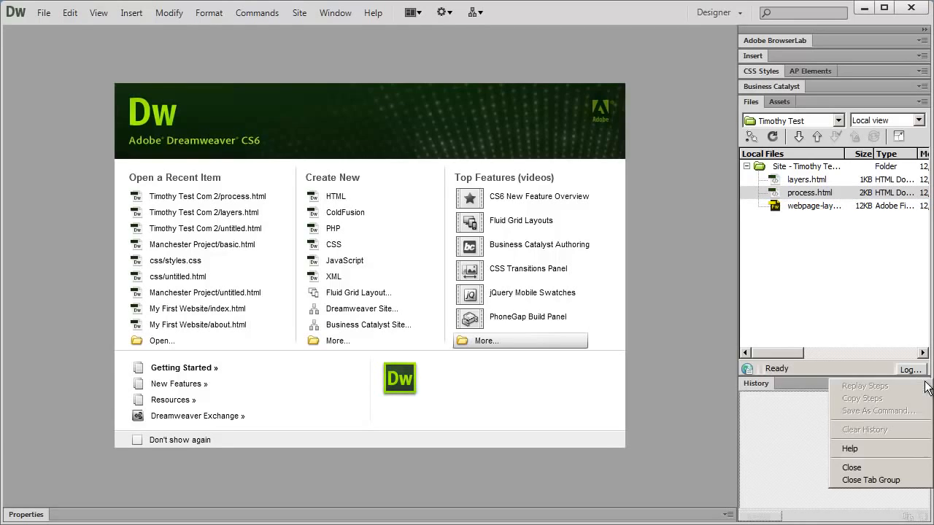
pyautogui.click(869, 481)
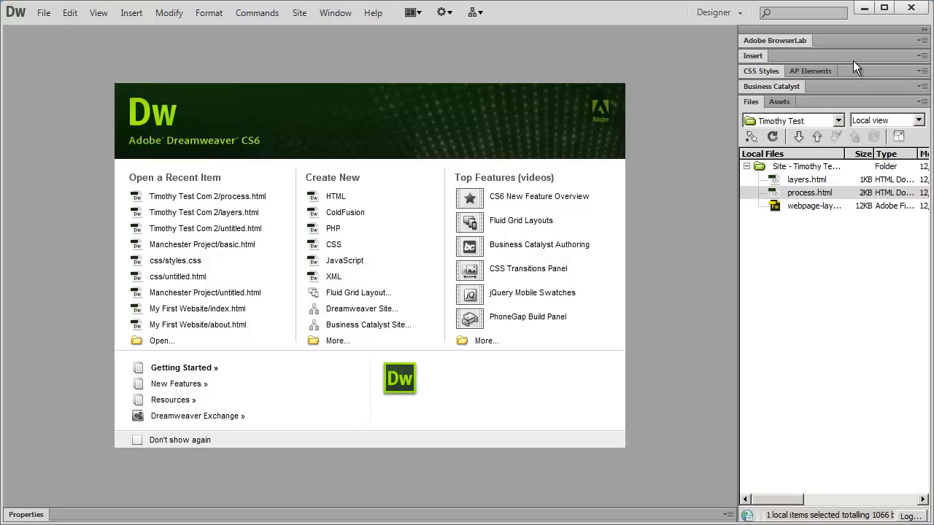
# Step: Add the History panel back to the workspace
pyautogui.click(331, 14)
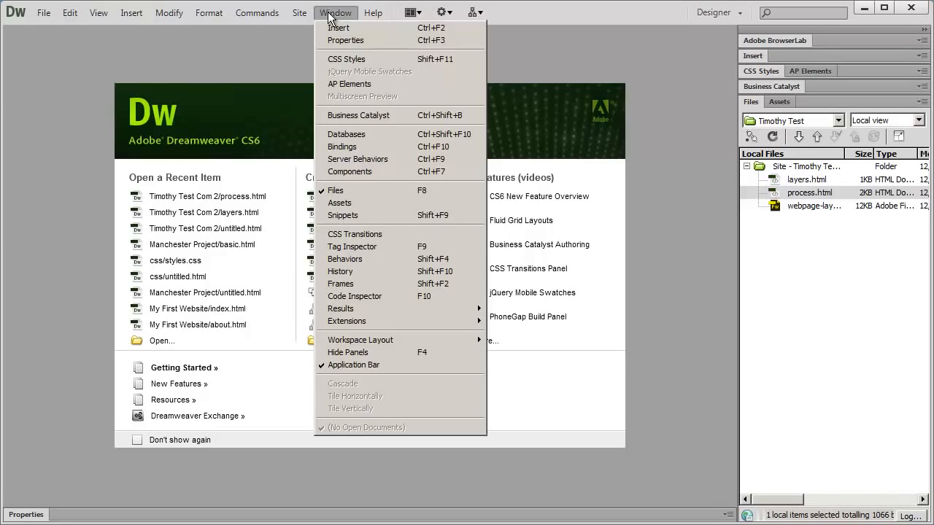
pyautogui.click(396, 272)
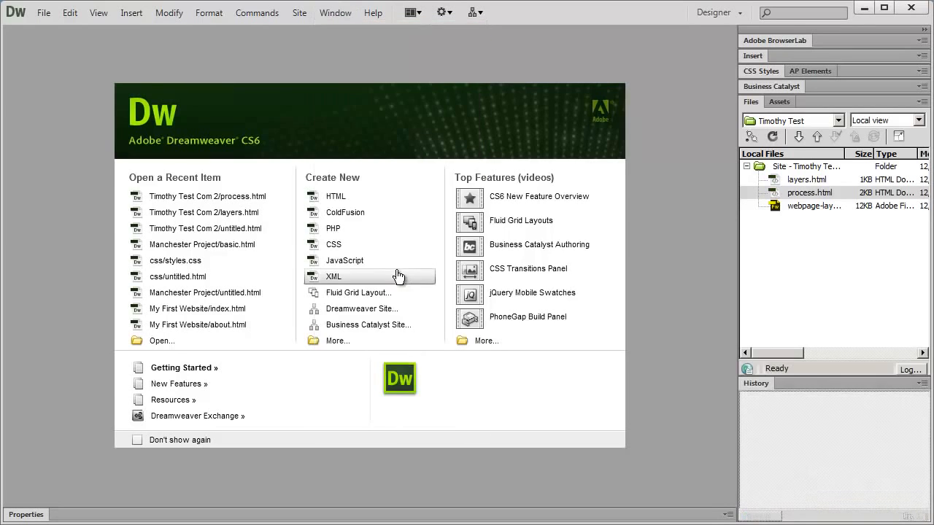
# Step: Collapse the History panel and expand it again, repeating this once more
pyautogui.click(757, 382)
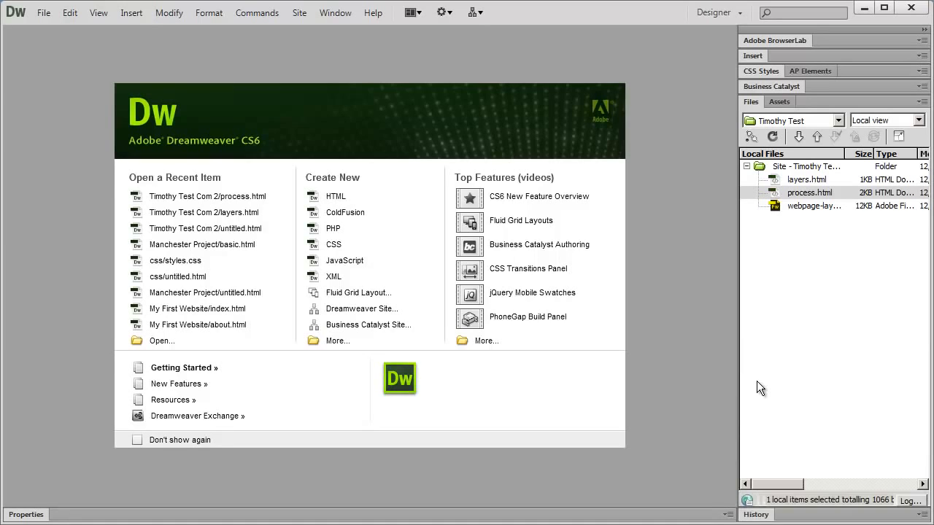
pyautogui.click(757, 515)
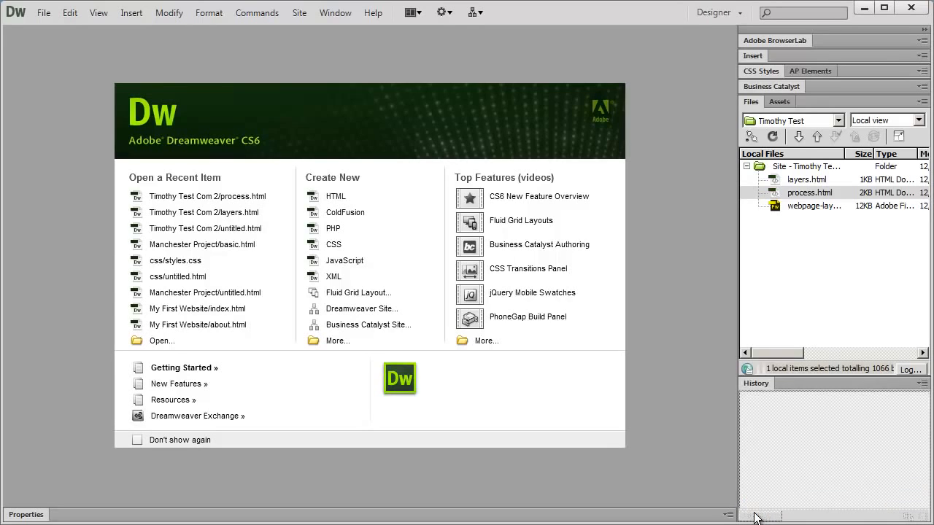
pyautogui.click(759, 385)
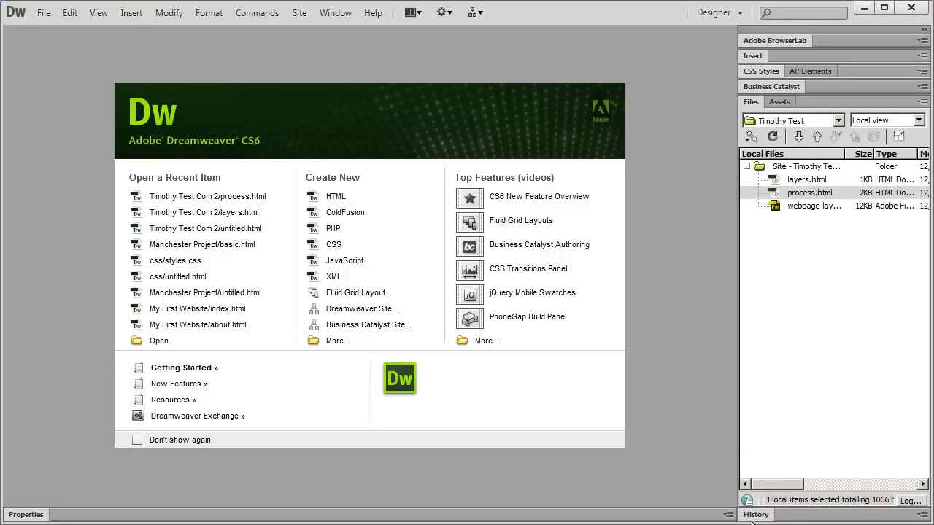
pyautogui.click(755, 516)
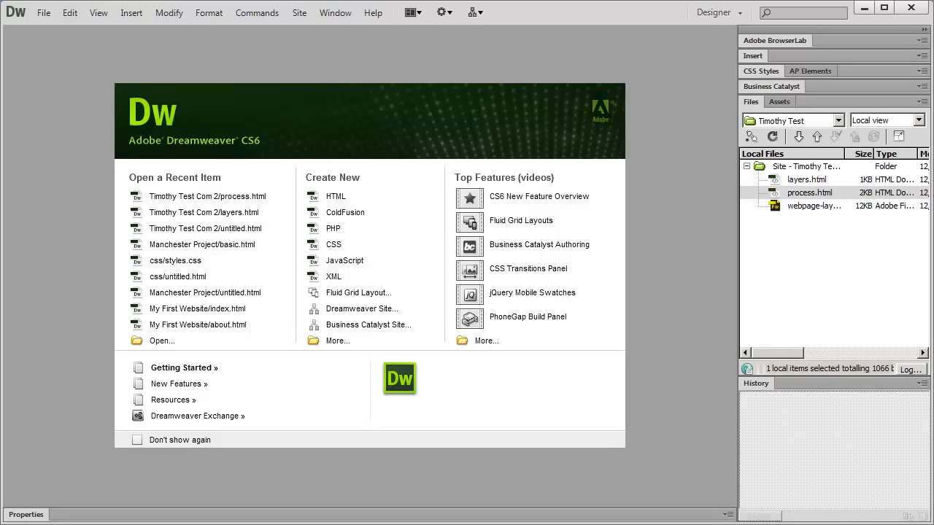
# Step: Close the tab group that holds the History panel
pyautogui.click(922, 384)
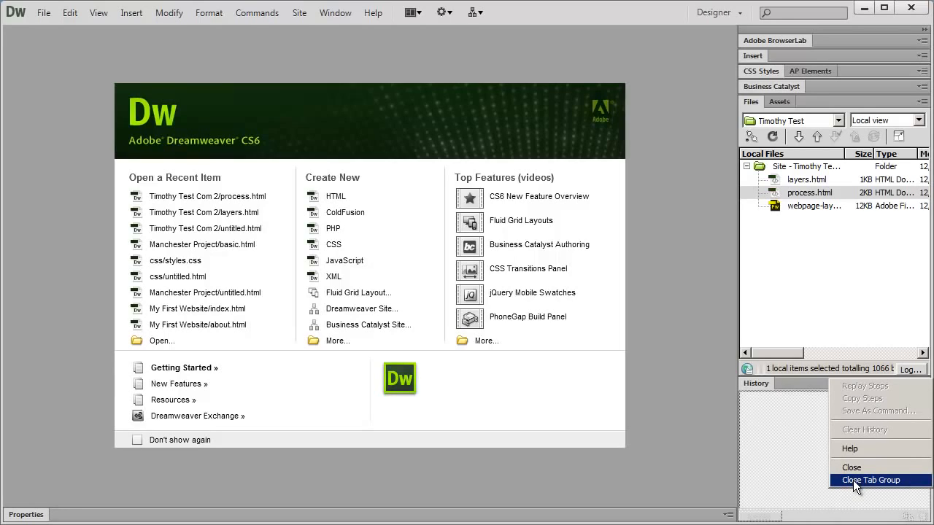
pyautogui.click(754, 439)
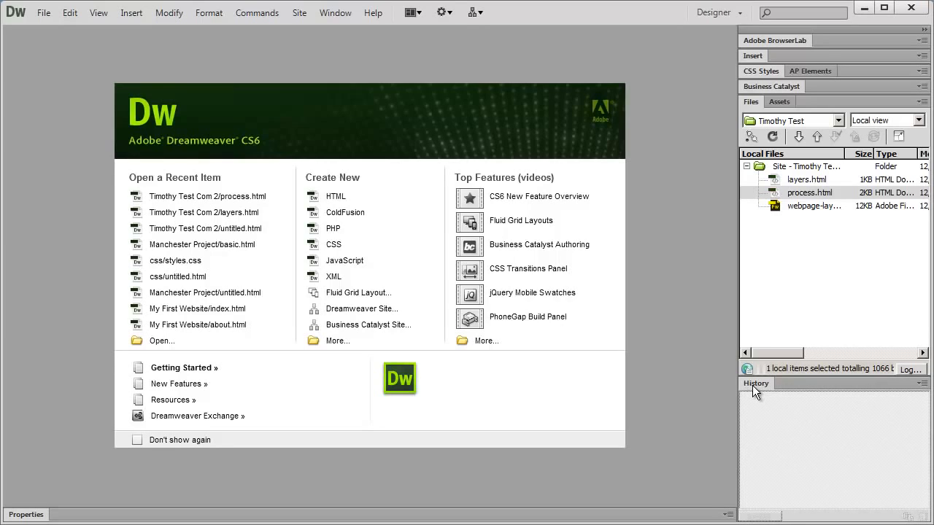
pyautogui.click(922, 383)
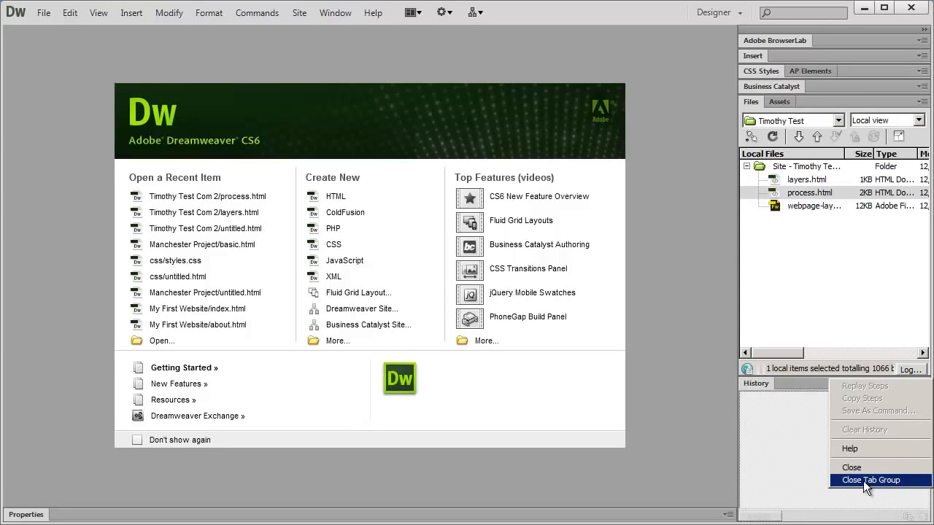
pyautogui.click(863, 481)
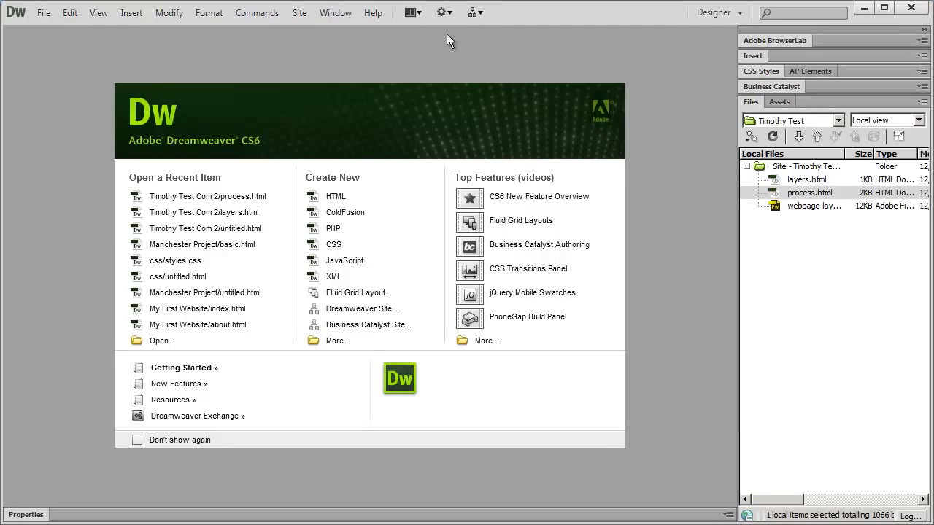
# Step: Show the History panel in the workspace again and collapse it beneath the Files panel
pyautogui.click(334, 14)
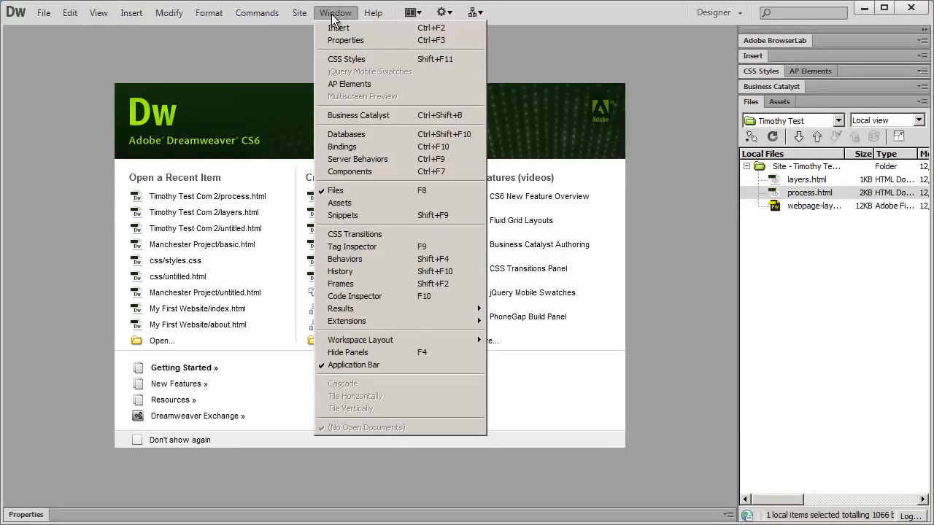
pyautogui.click(364, 273)
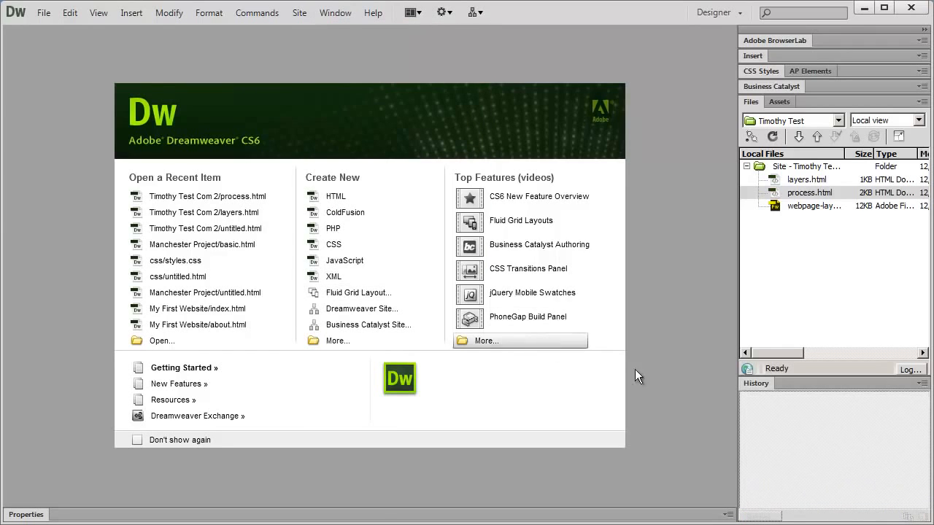
pyautogui.click(756, 385)
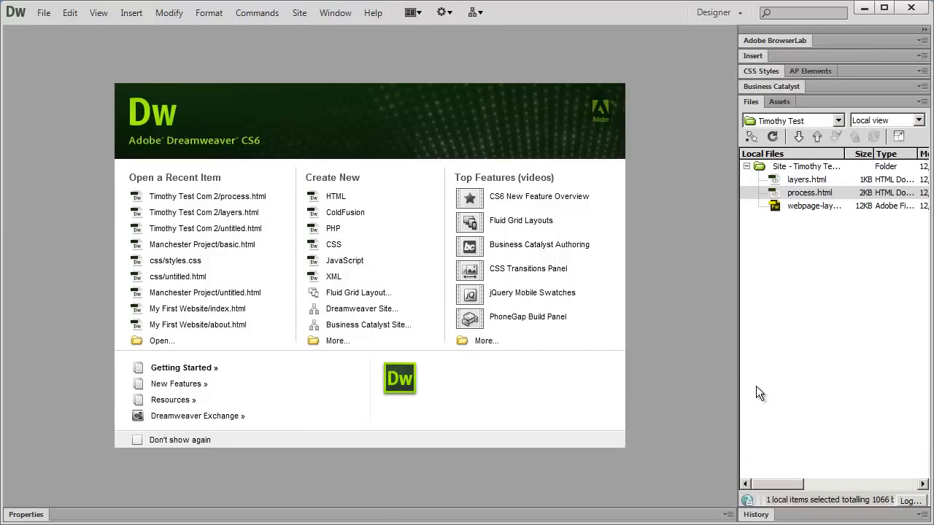
# Step: Close only the Files panel, leaving Assets in the group, and add the Files panel back
pyautogui.click(922, 102)
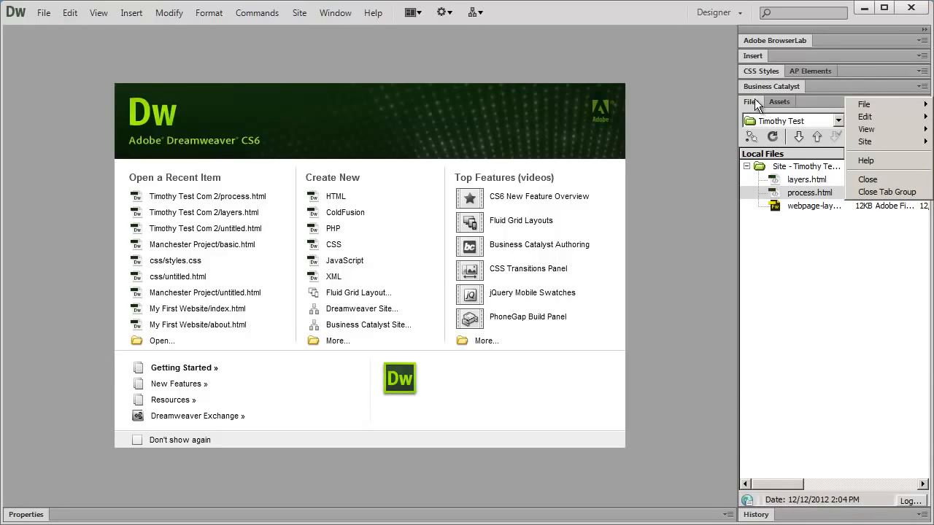
pyautogui.click(750, 102)
pyautogui.click(922, 102)
pyautogui.click(861, 180)
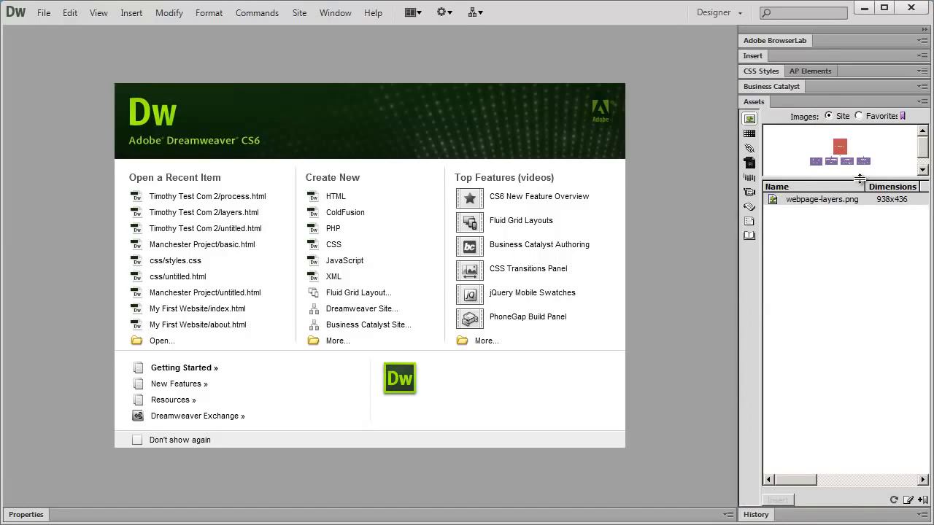
pyautogui.click(326, 13)
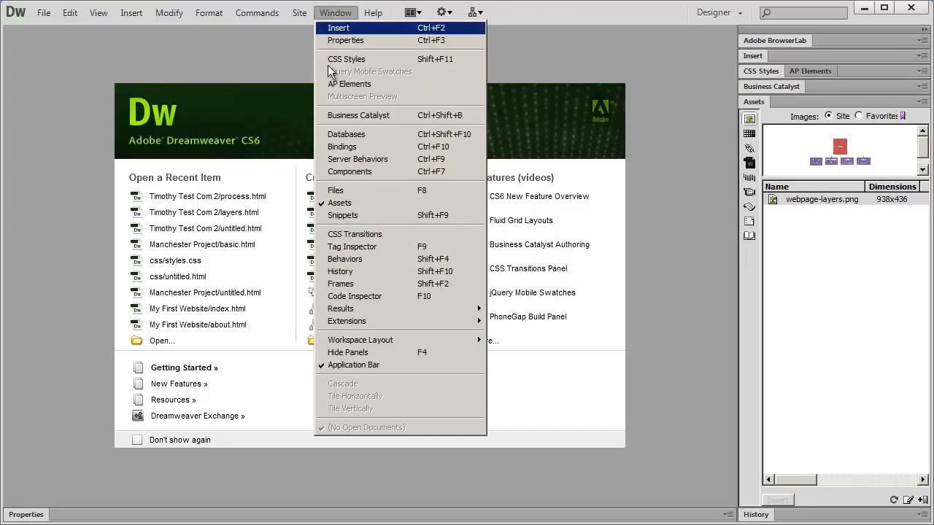
pyautogui.click(343, 127)
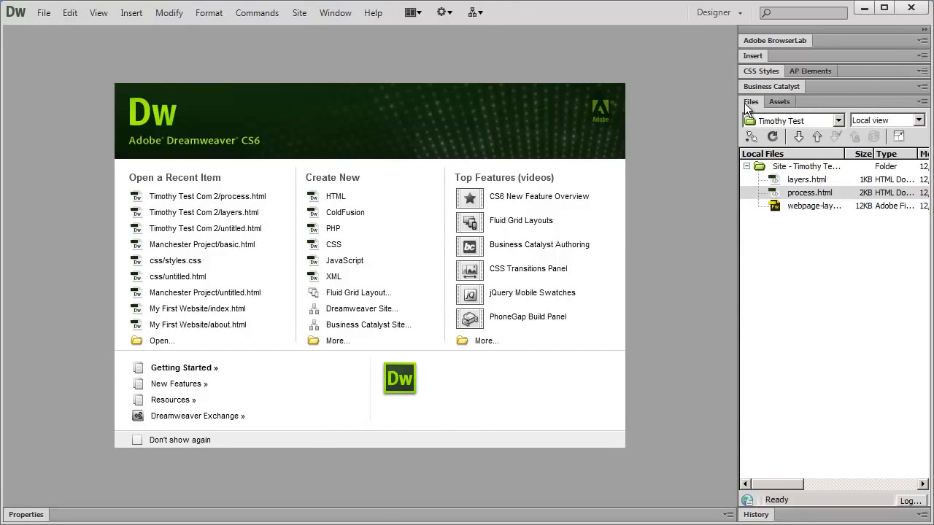
# Step: Close the whole tab group containing Files and Assets, and restore it by showing the Files panel
pyautogui.click(923, 102)
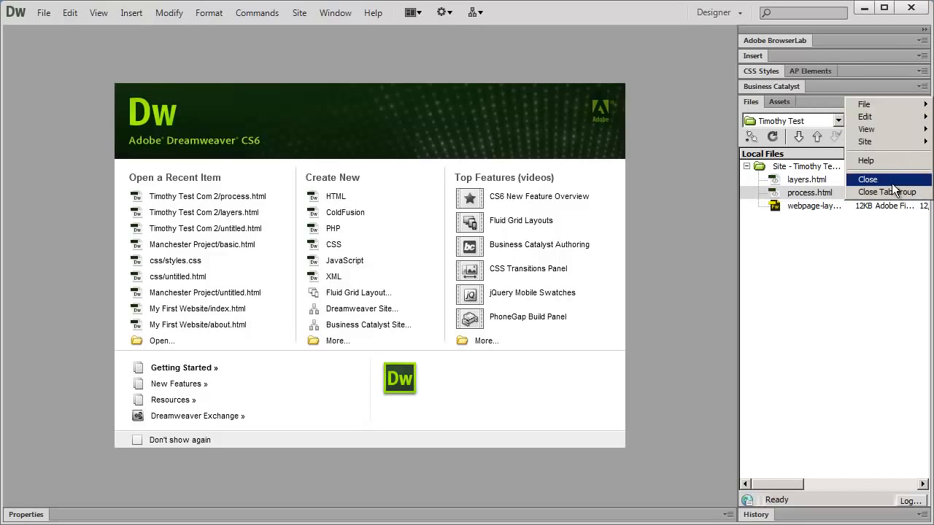
pyautogui.click(899, 192)
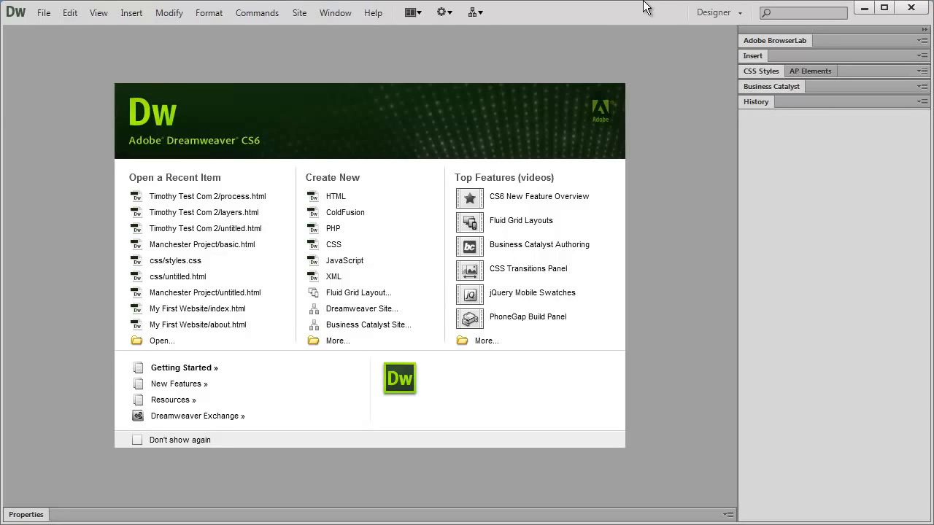
pyautogui.click(299, 13)
pyautogui.moveTo(332, 13)
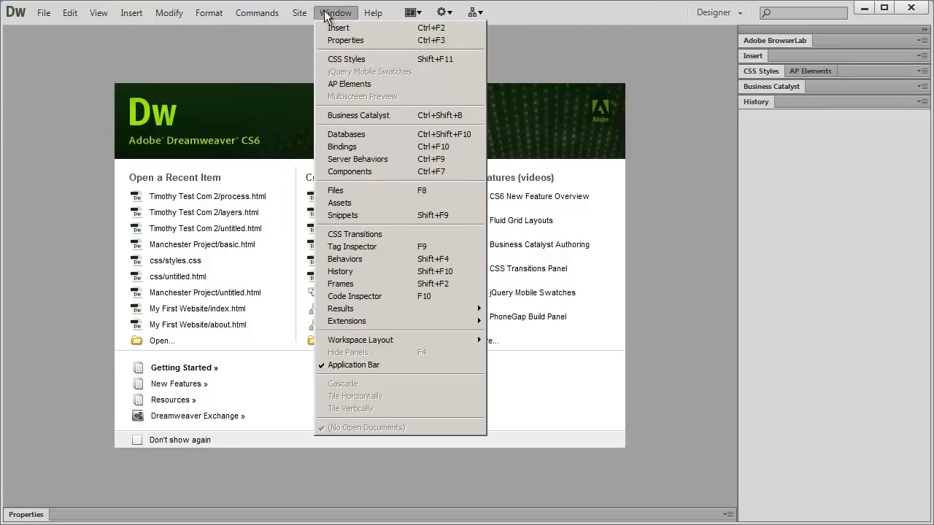
pyautogui.click(406, 192)
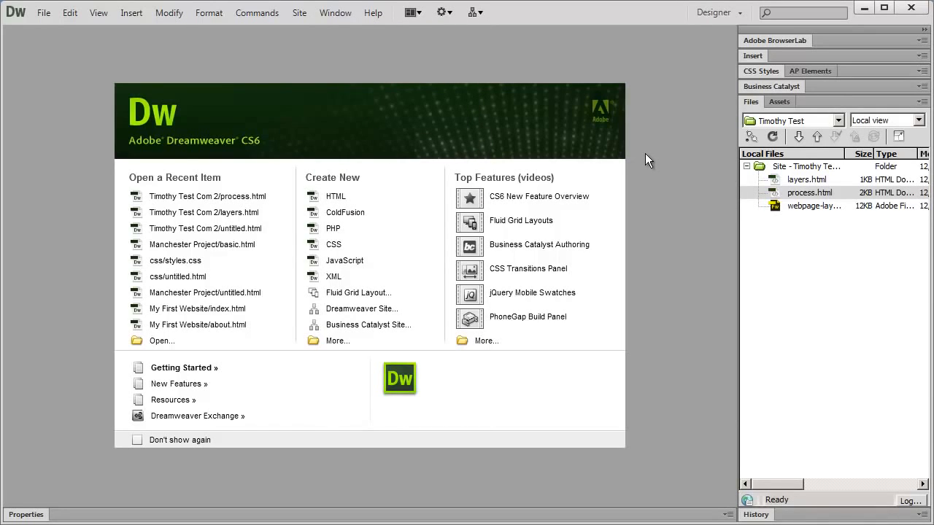
# Step: Switch back and forth between the Files and Assets panels in their shared group, ending on Assets
pyautogui.click(775, 101)
pyautogui.click(752, 103)
pyautogui.click(780, 102)
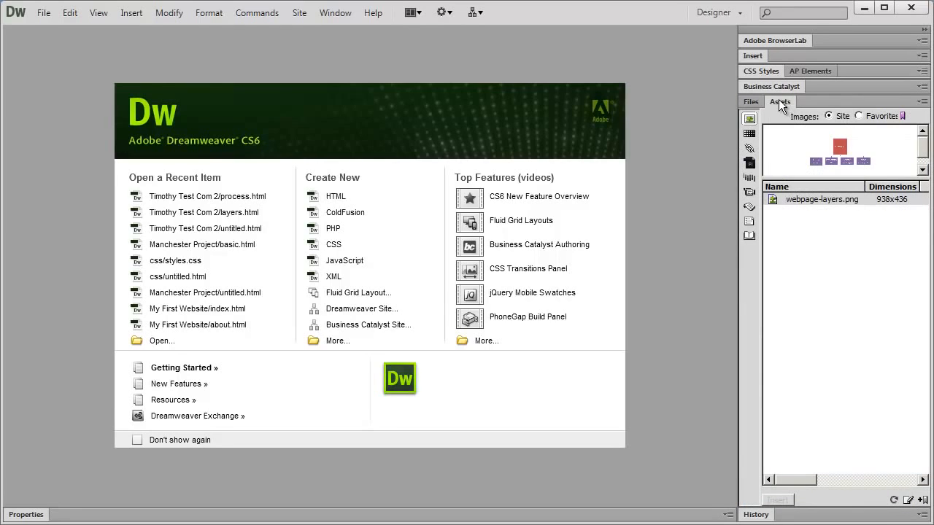
pyautogui.click(756, 103)
pyautogui.click(778, 103)
pyautogui.click(752, 103)
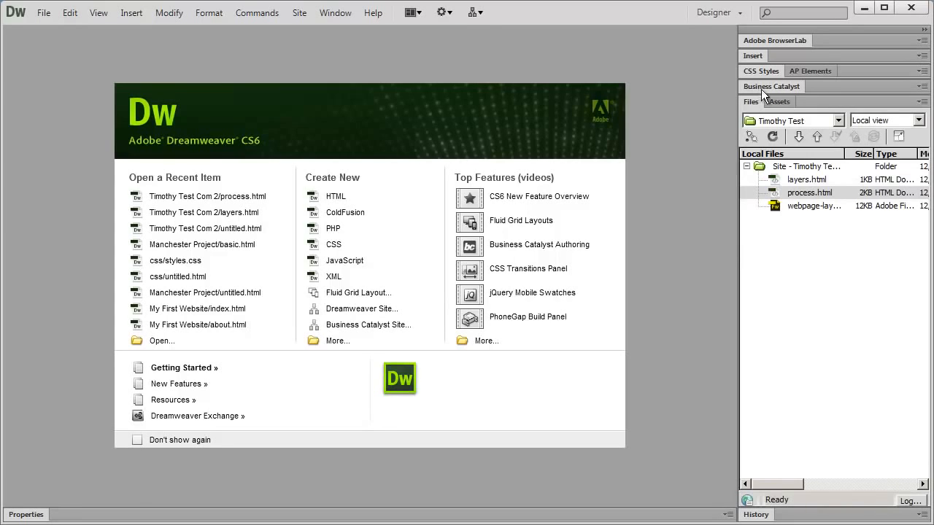
pyautogui.click(779, 99)
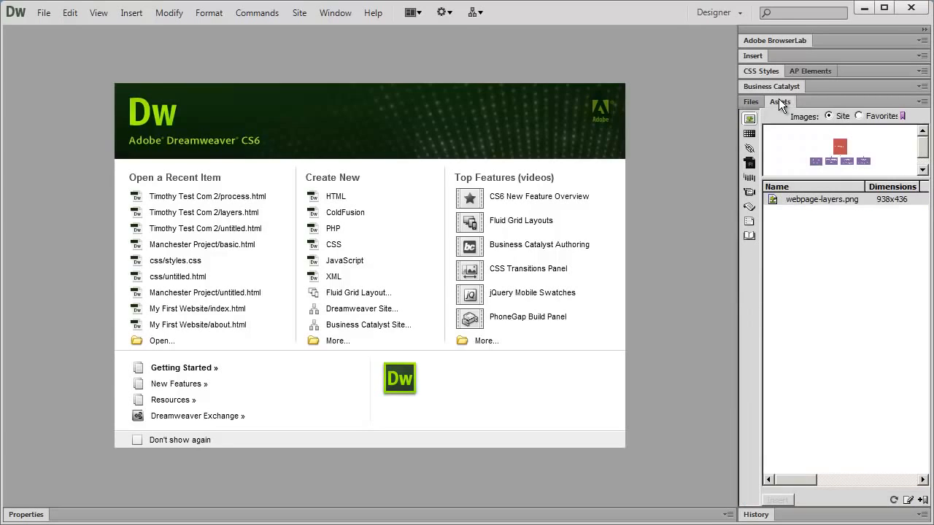
# Step: Check which panel is marked as shown in the list of available panels, first with Assets and then with Files in front
pyautogui.click(335, 13)
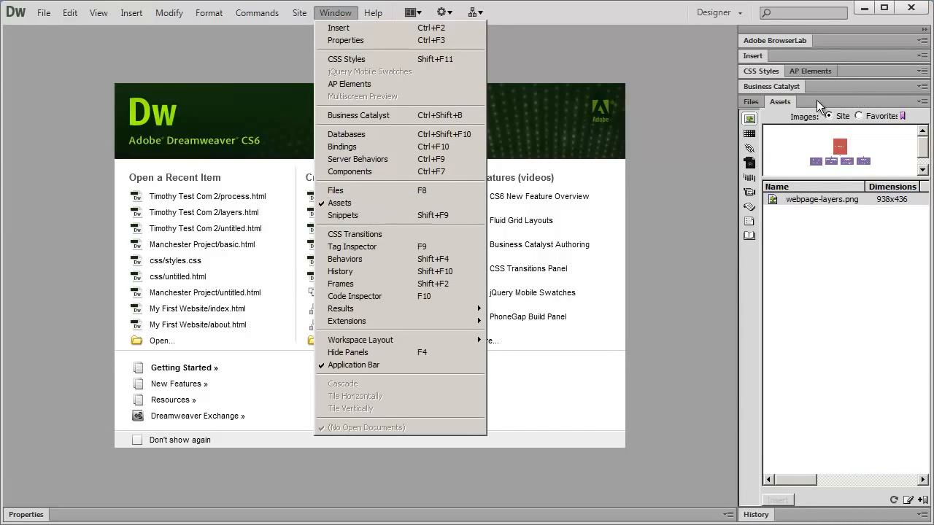
pyautogui.click(750, 102)
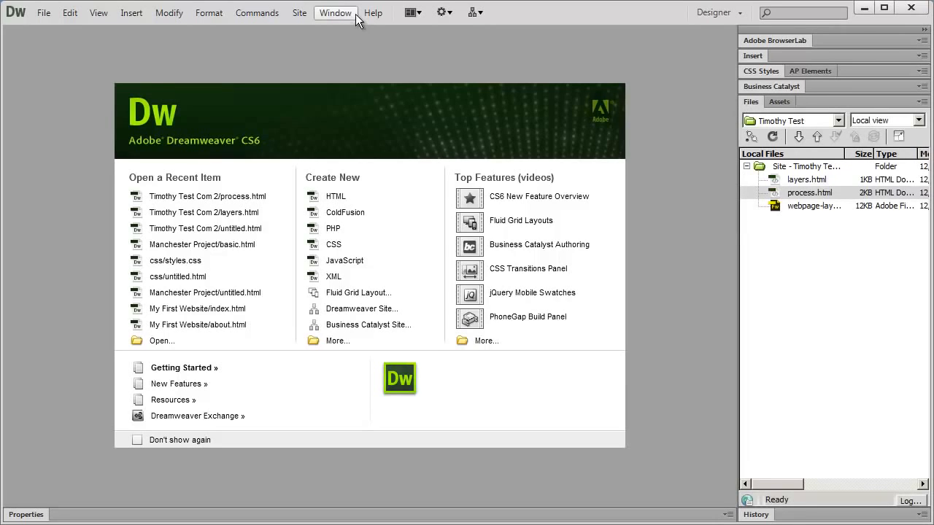
pyautogui.click(336, 13)
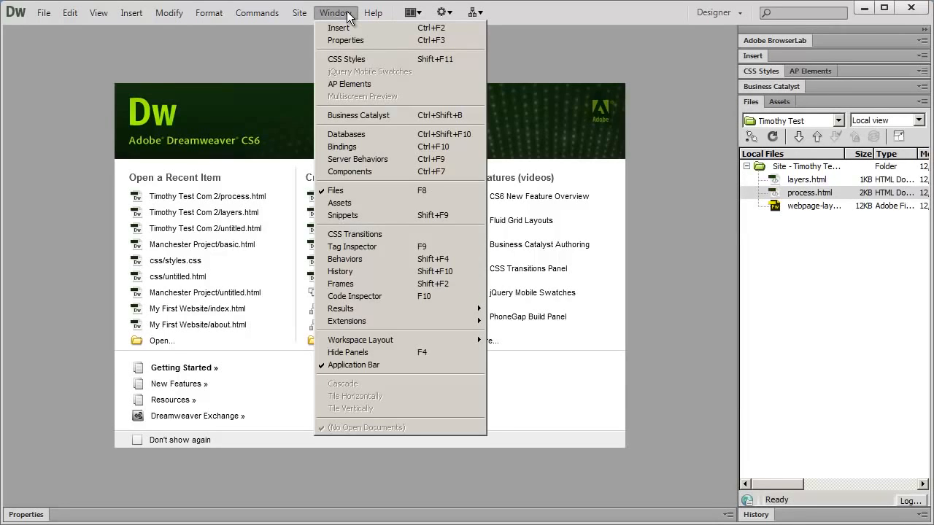
pyautogui.click(347, 12)
pyautogui.click(347, 12)
pyautogui.click(347, 12)
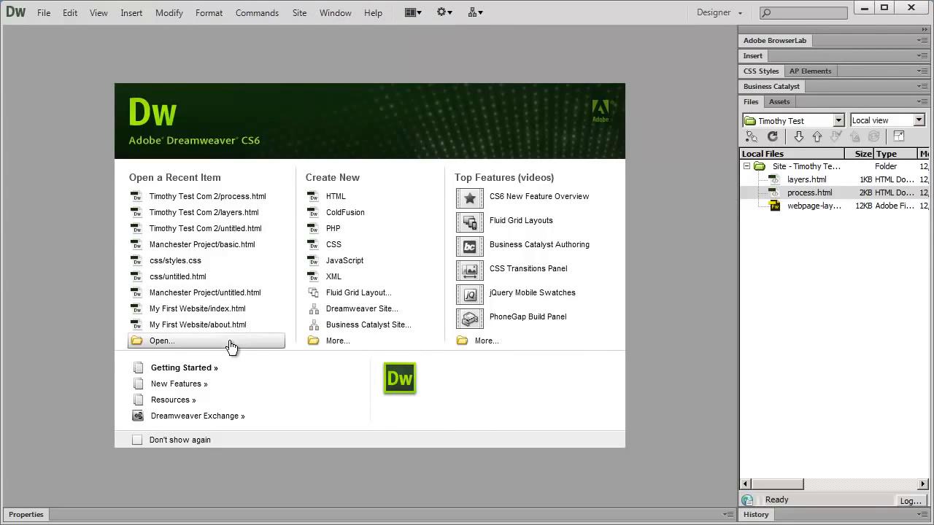
# Step: Expand the Properties panel and collapse it again, doing this twice
pyautogui.click(29, 513)
pyautogui.doubleClick(25, 438)
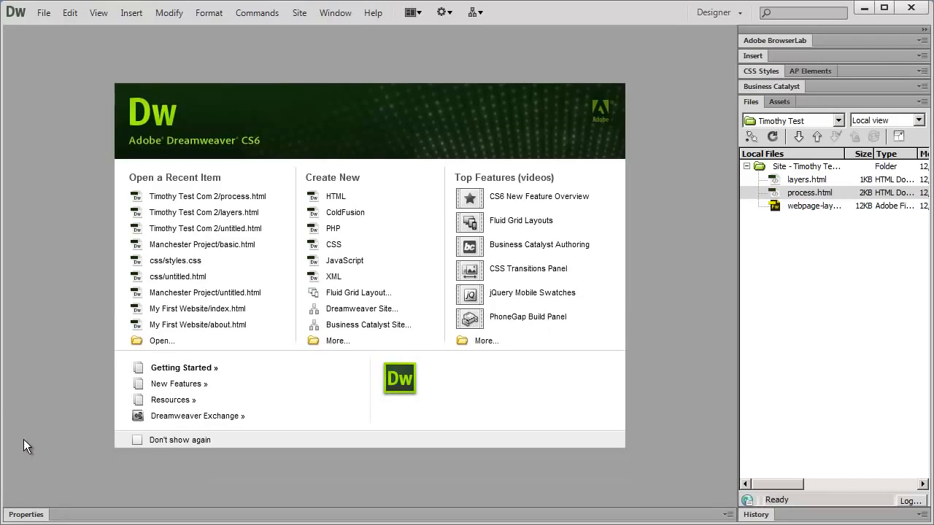
pyautogui.click(27, 516)
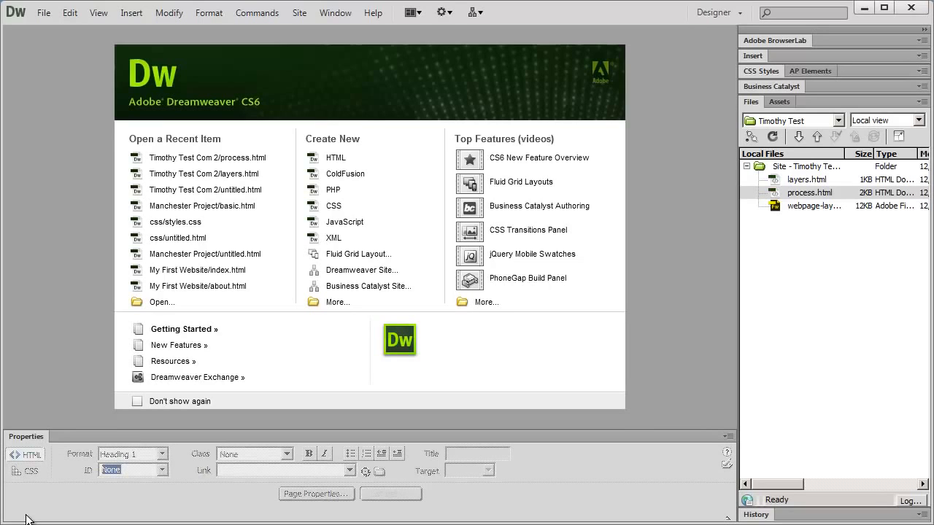
pyautogui.click(30, 437)
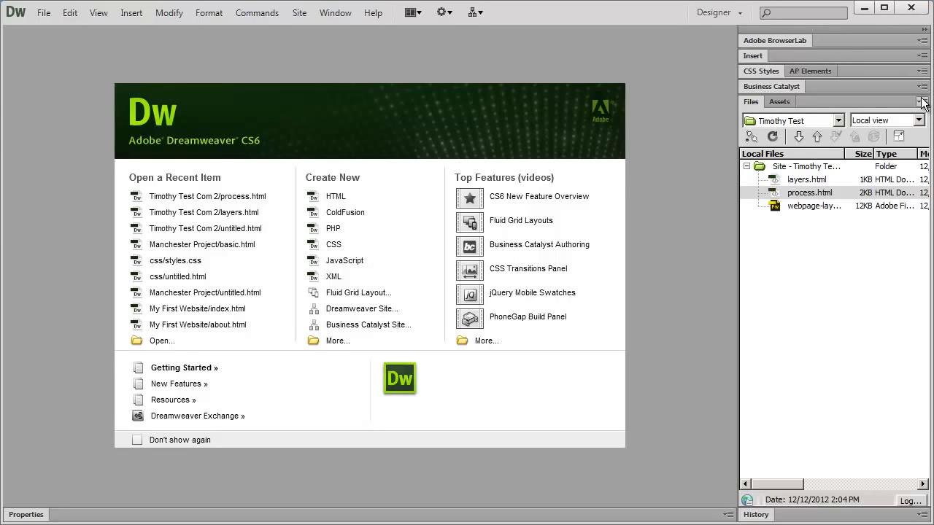
# Step: Collapse the panel dock to icons and open the Files, Assets and CSS Styles panels from it in turn
pyautogui.click(923, 32)
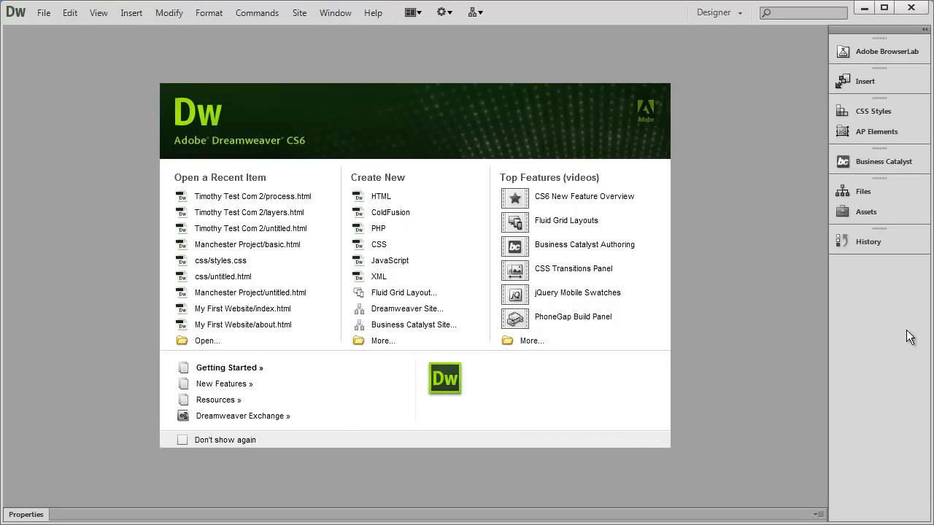
pyautogui.click(857, 190)
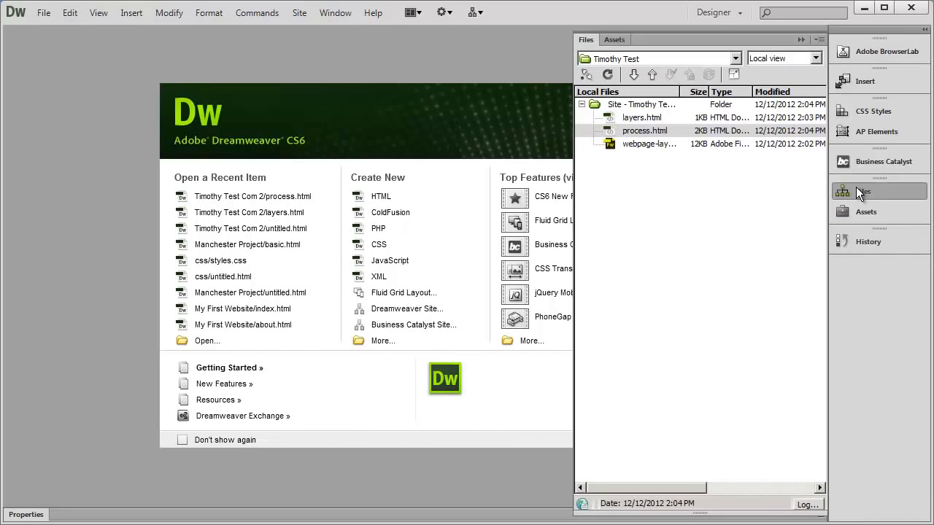
pyautogui.click(857, 189)
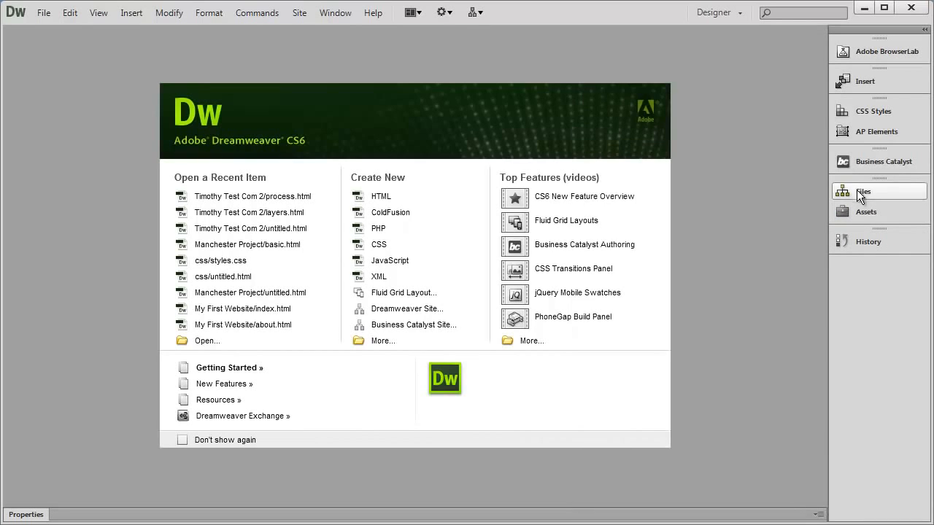
pyautogui.click(865, 212)
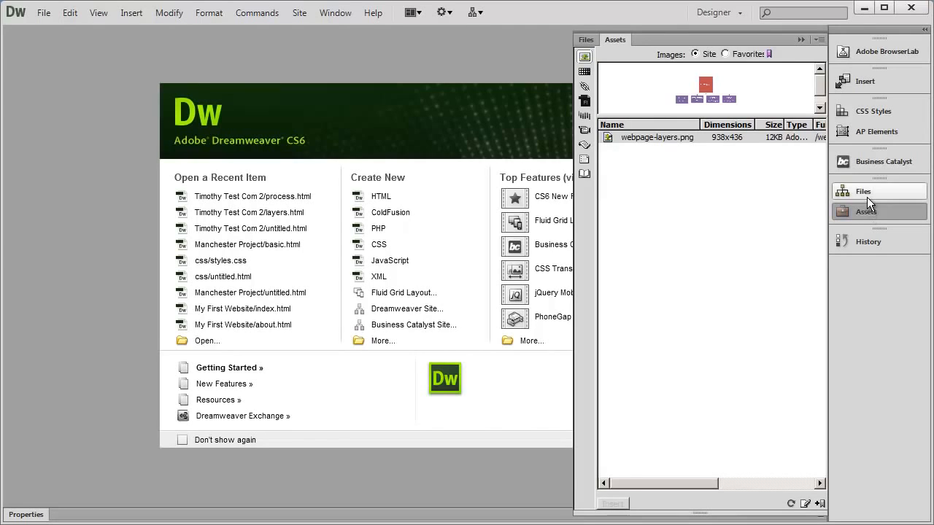
pyautogui.click(867, 196)
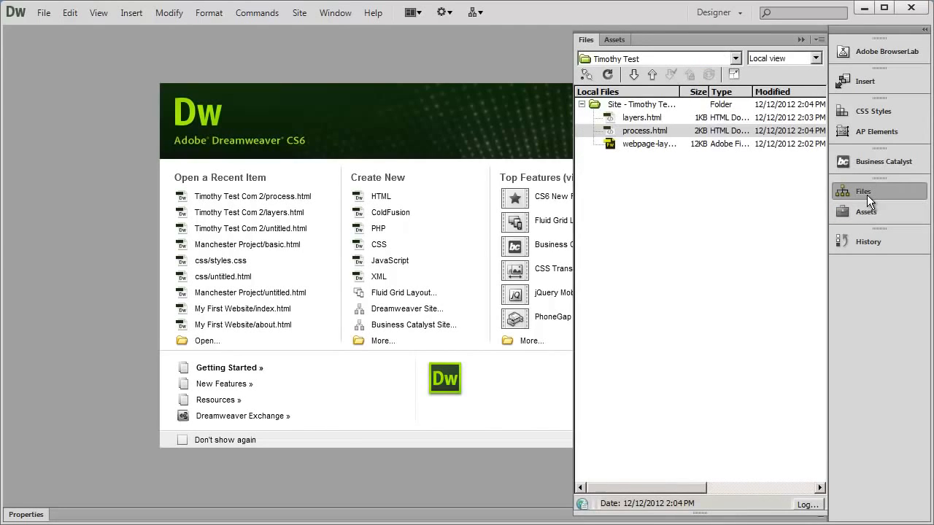
pyautogui.click(868, 116)
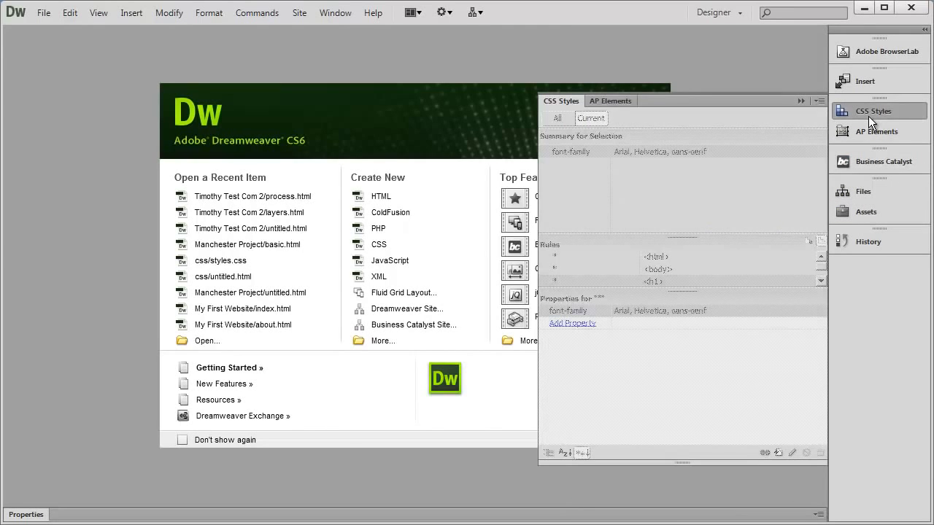
# Step: Close the CSS Styles panel and toggle the dock between expanded and icon form, minimizing the CSS Styles group while expanded and ending on icons
pyautogui.click(869, 116)
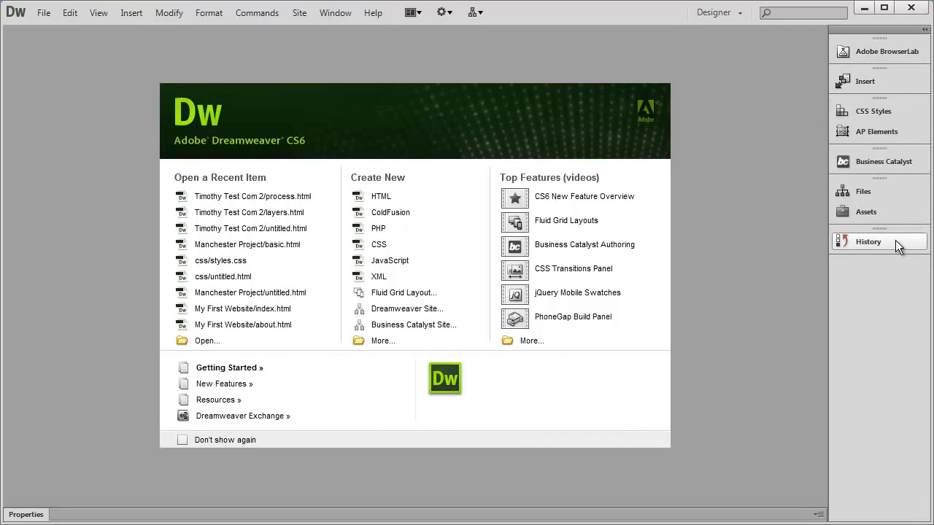
pyautogui.click(924, 31)
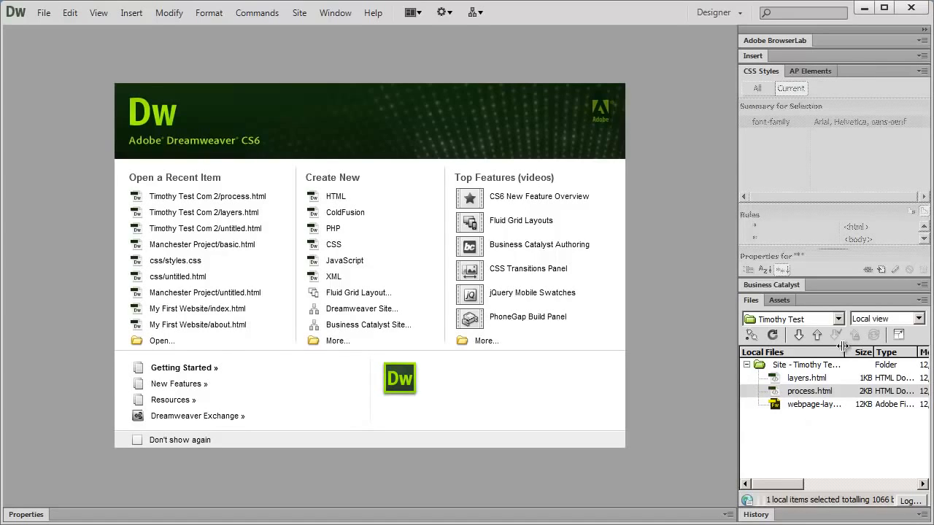
pyautogui.click(925, 30)
pyautogui.click(925, 31)
pyautogui.click(925, 31)
pyautogui.click(925, 31)
pyautogui.click(758, 74)
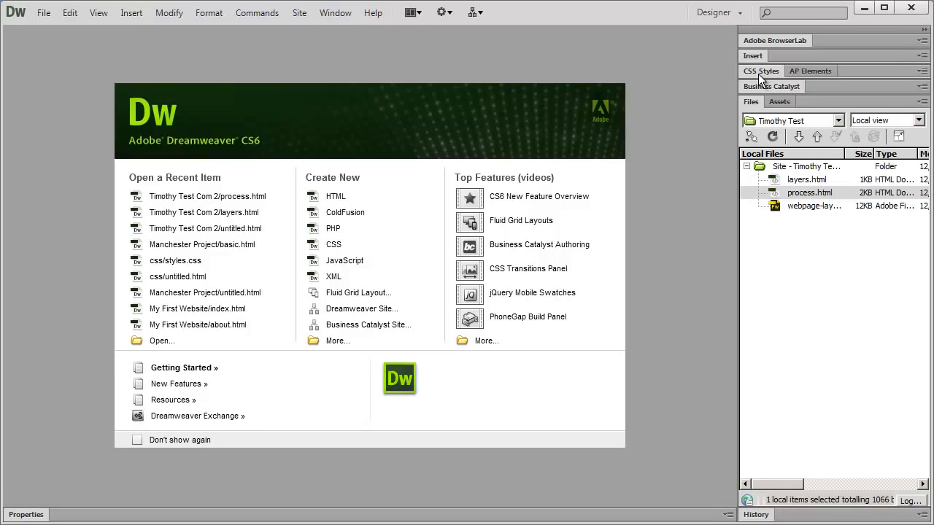
pyautogui.click(921, 32)
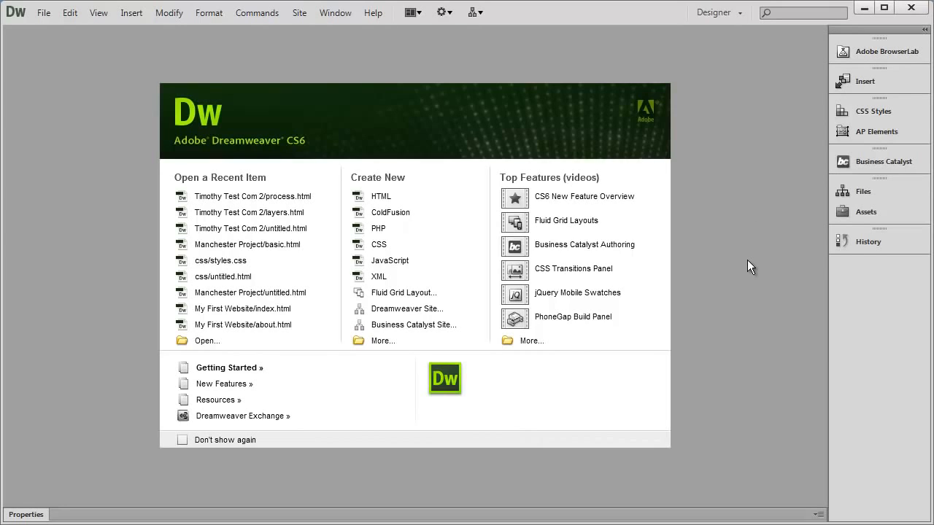
# Step: Open and close the Files panel from the icon dock, and expand and collapse the Properties panel
pyautogui.click(892, 185)
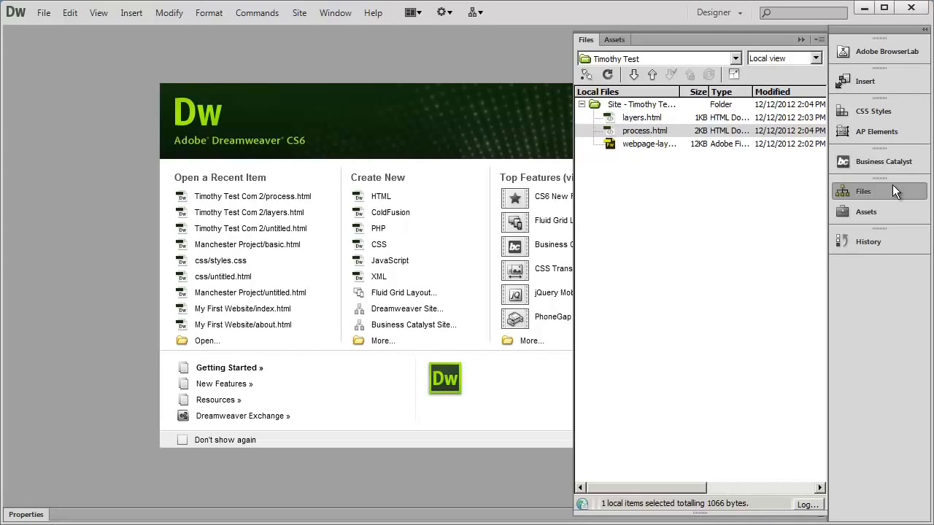
pyautogui.click(893, 189)
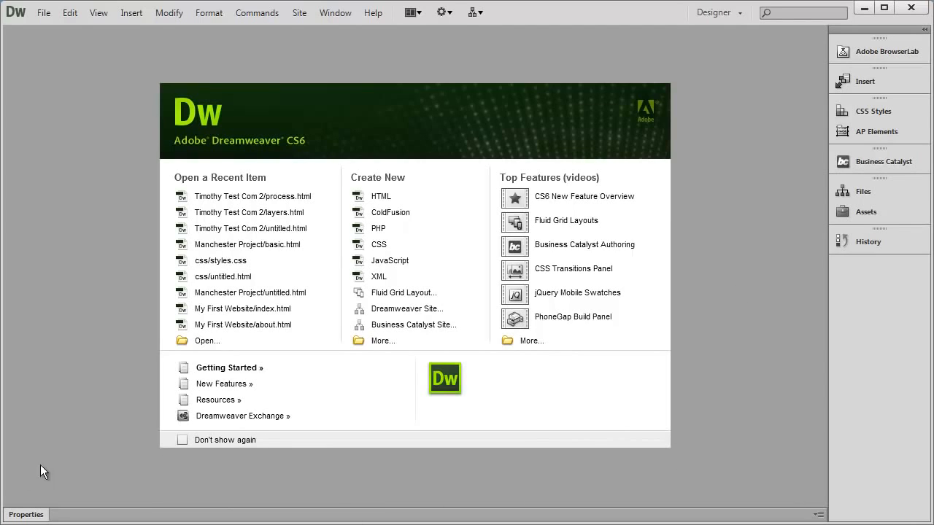
pyautogui.click(26, 519)
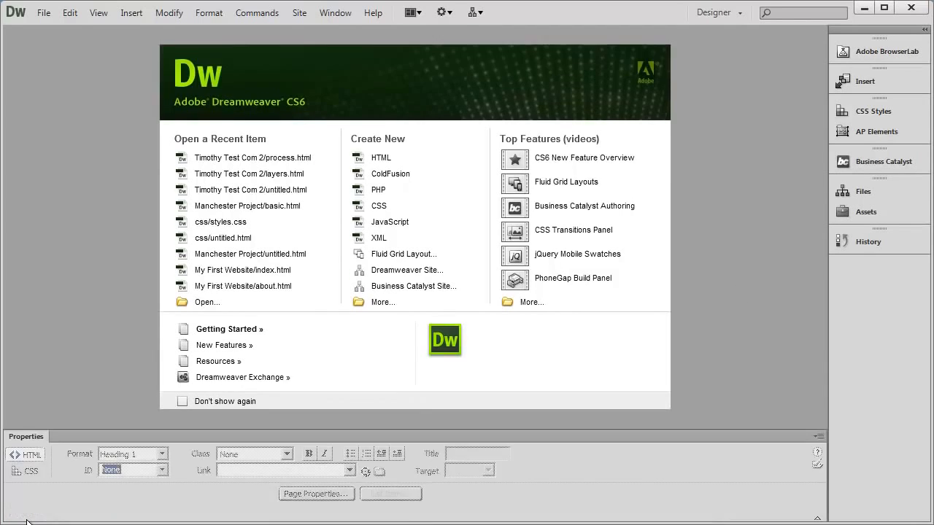
pyautogui.click(30, 442)
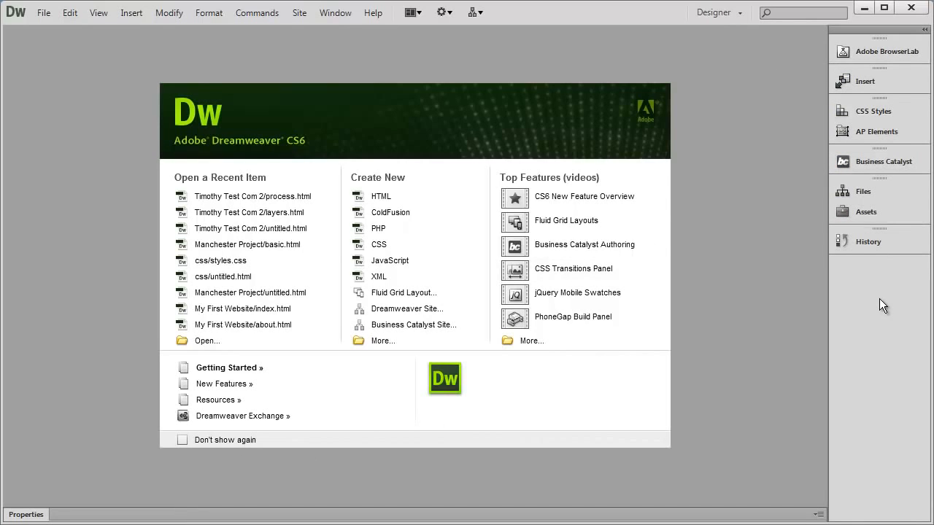
# Step: Expand the panel dock and return it to icons twice, and look over the View commands
pyautogui.click(924, 30)
pyautogui.click(924, 30)
pyautogui.click(924, 31)
pyautogui.click(925, 30)
pyautogui.click(98, 13)
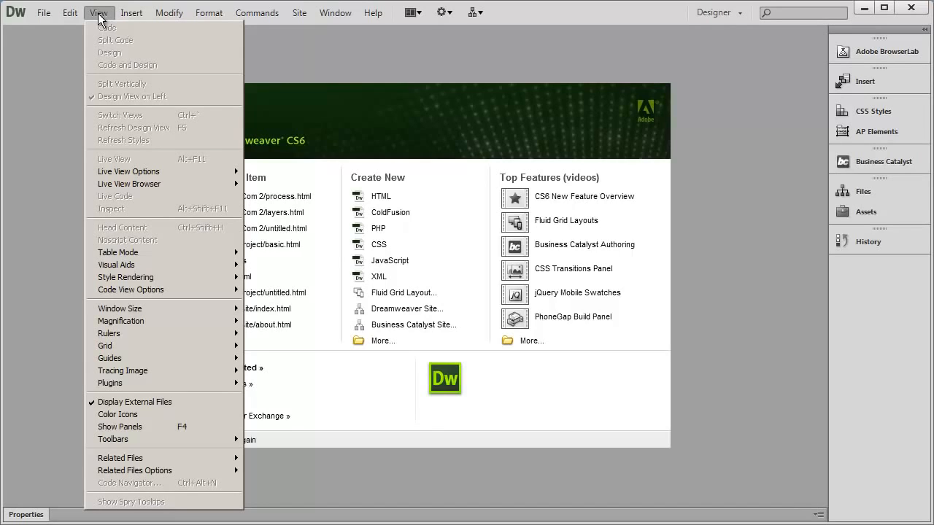
pyautogui.click(99, 14)
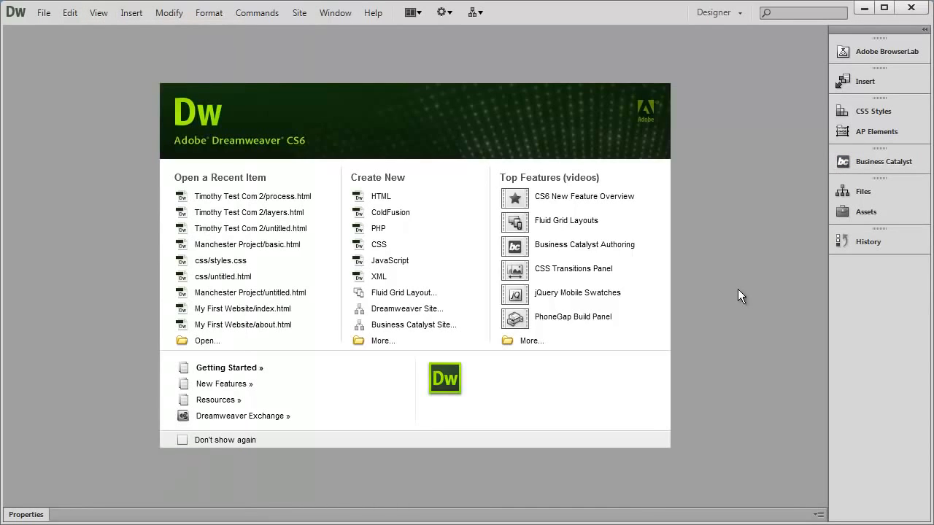
# Step: Open process.html from the Files panel and place the cursor in the page so the panel closes
pyautogui.click(881, 188)
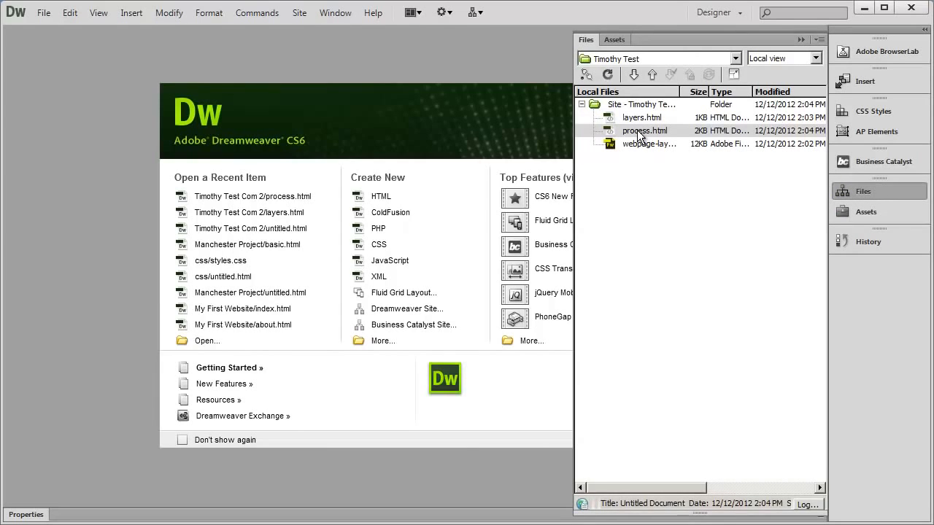
pyautogui.click(660, 132)
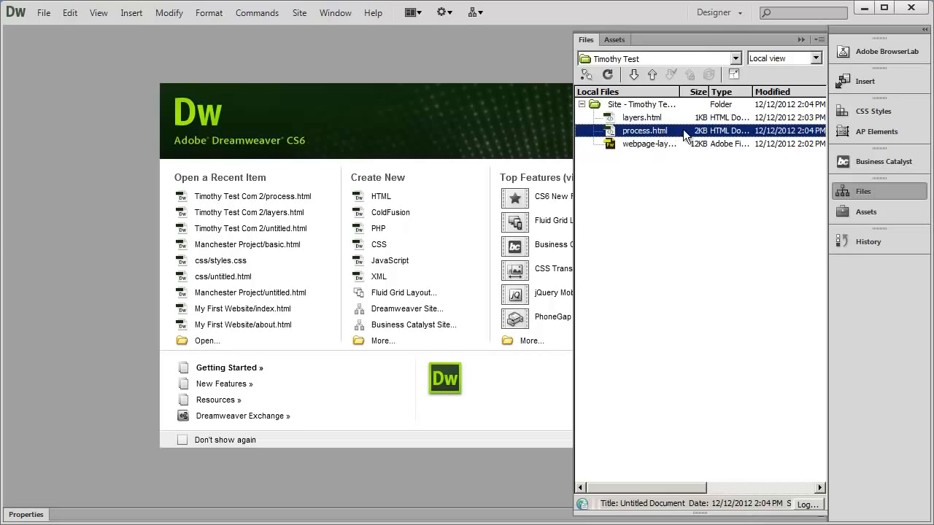
pyautogui.doubleClick(644, 138)
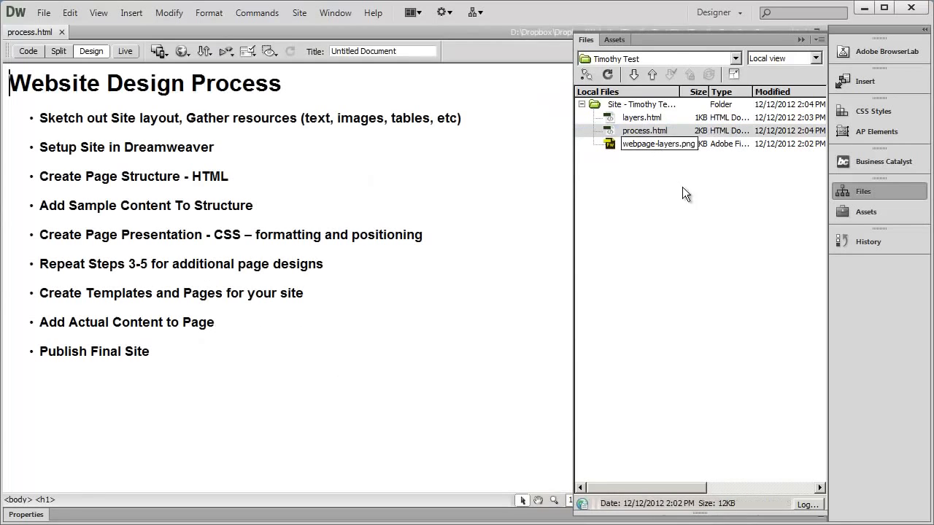
pyautogui.click(460, 285)
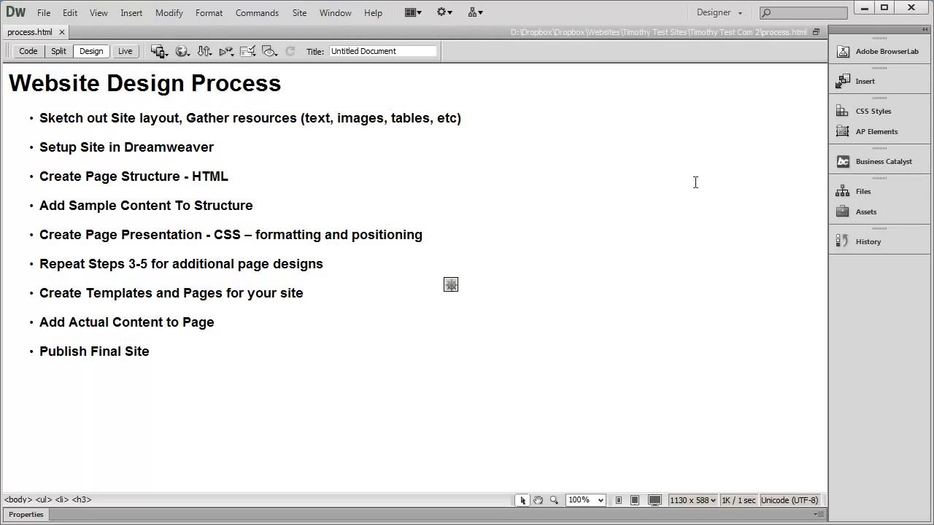
# Step: Open layers.html from the Files panel and select the diagram image in the page
pyautogui.click(869, 191)
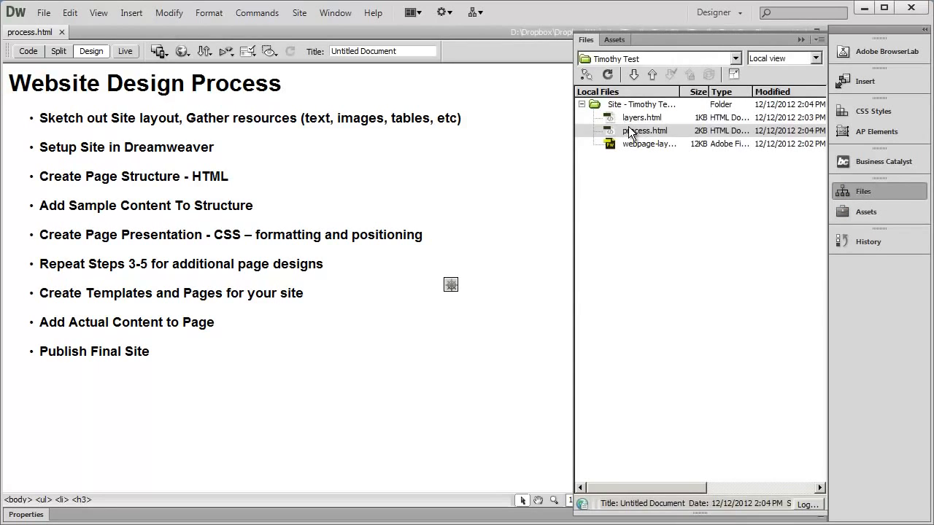
pyautogui.click(632, 130)
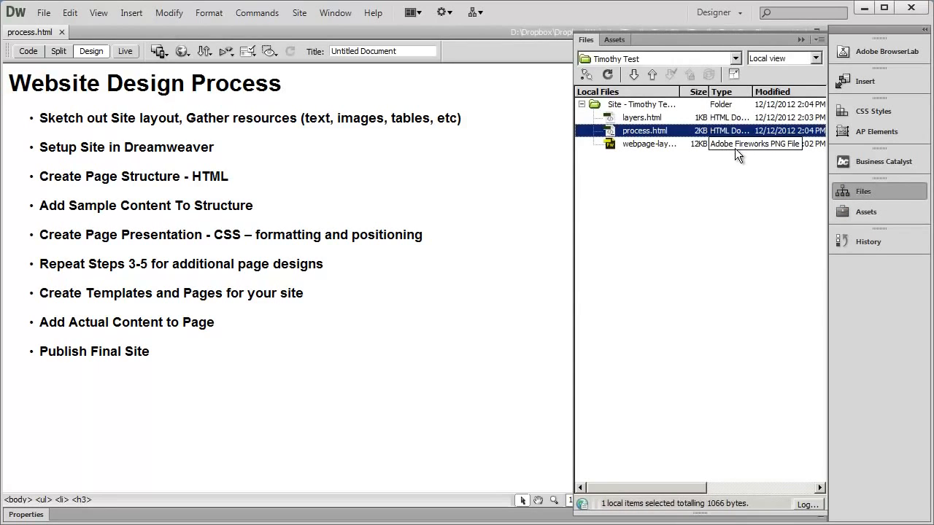
pyautogui.click(640, 119)
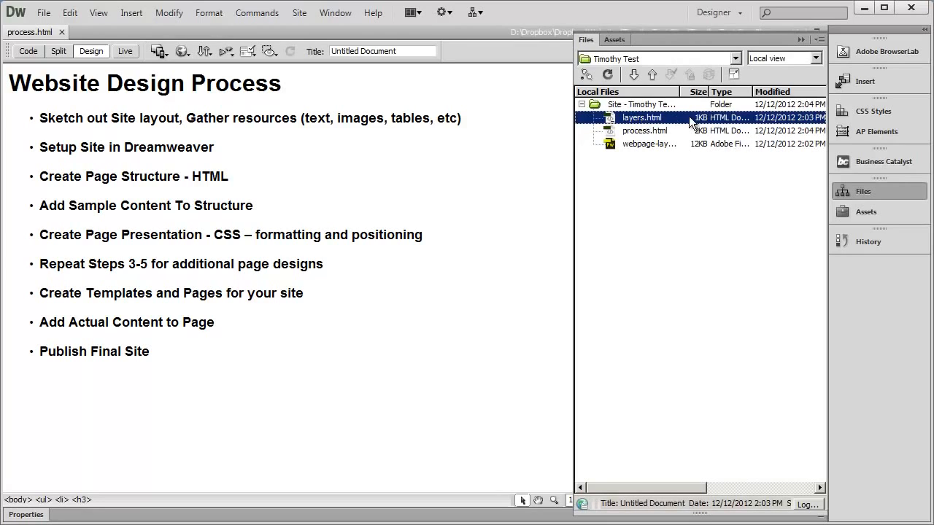
pyautogui.doubleClick(642, 119)
pyautogui.click(114, 122)
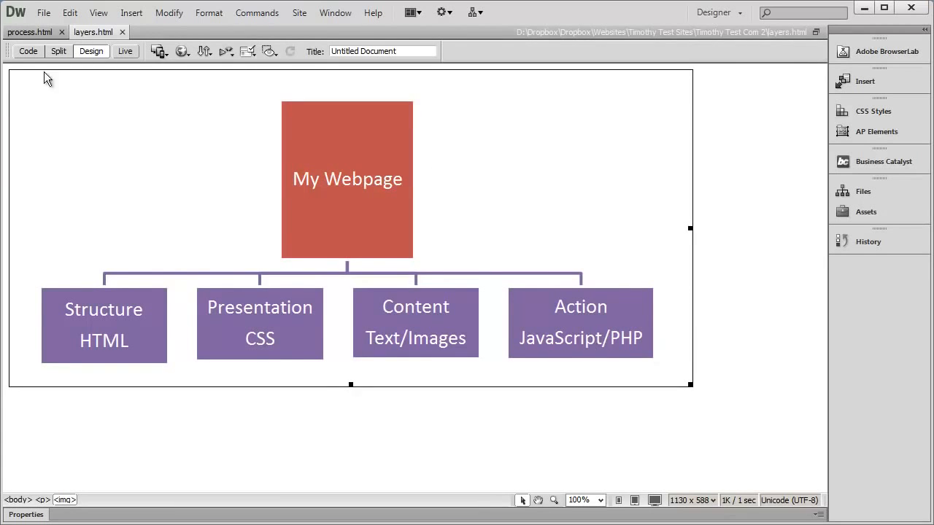
# Step: Switch back and forth between the open documents process.html and layers.html, ending on process.html
pyautogui.click(35, 32)
pyautogui.click(92, 34)
pyautogui.click(38, 31)
pyautogui.click(84, 31)
pyautogui.click(34, 31)
pyautogui.click(104, 32)
pyautogui.click(22, 33)
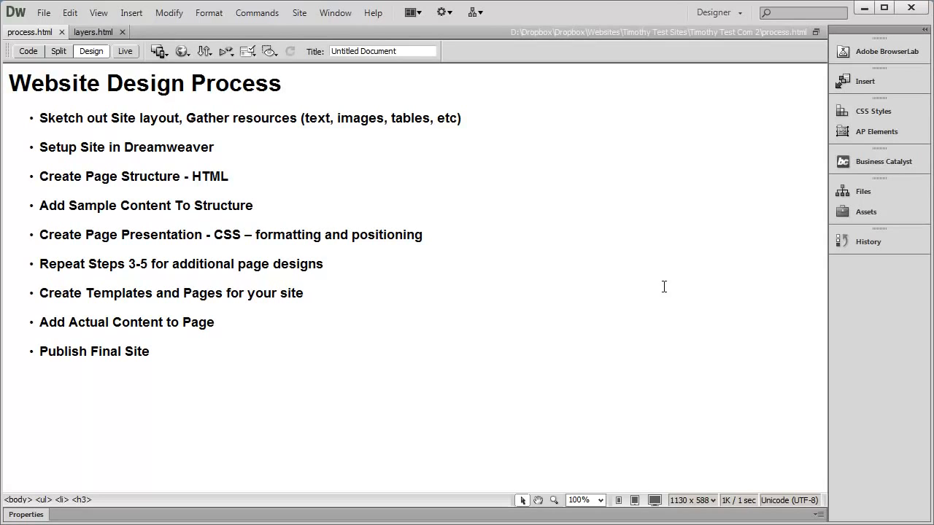
# Step: Look at the File commands for closing documents, and alternate between the two open documents, ending on layers.html
pyautogui.click(36, 13)
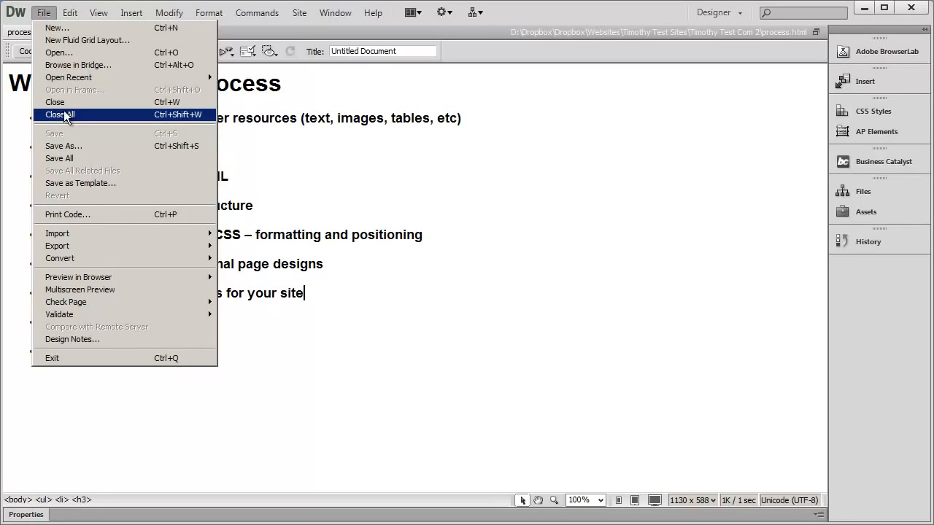
pyautogui.click(570, 309)
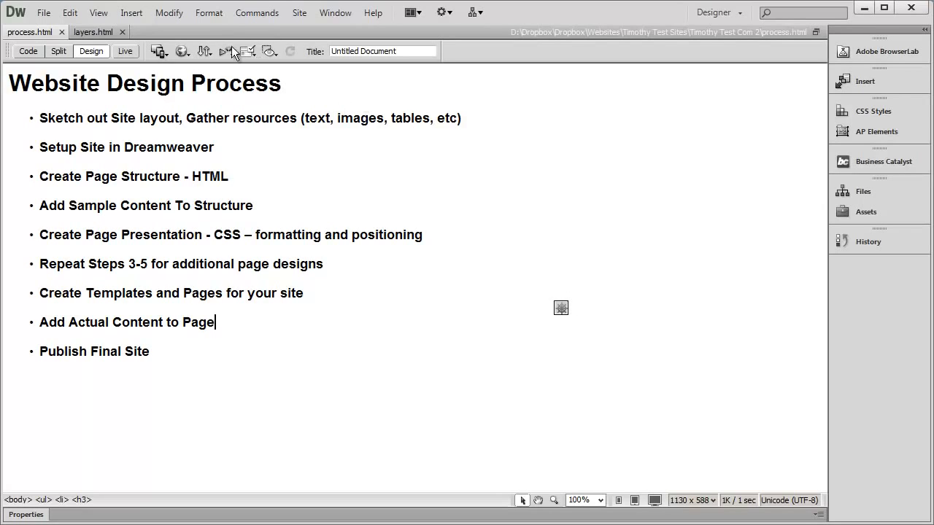
pyautogui.click(92, 31)
pyautogui.click(37, 29)
pyautogui.click(94, 29)
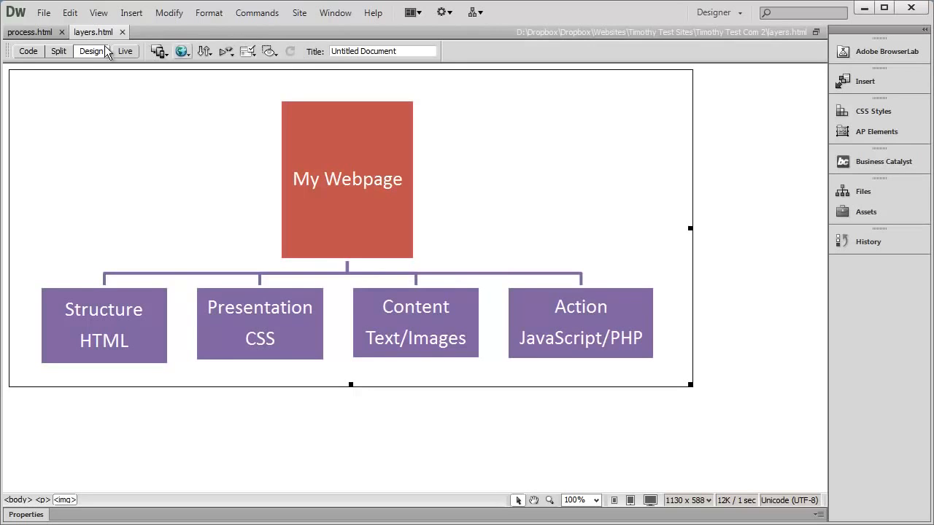
# Step: Show layers.html in Code view, deselect the image code, and return to Design view
pyautogui.click(29, 51)
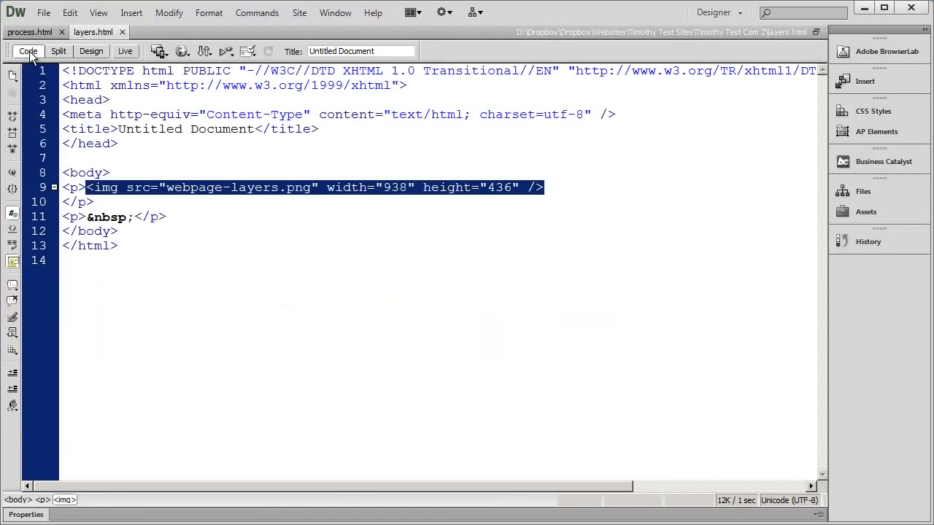
pyautogui.click(350, 300)
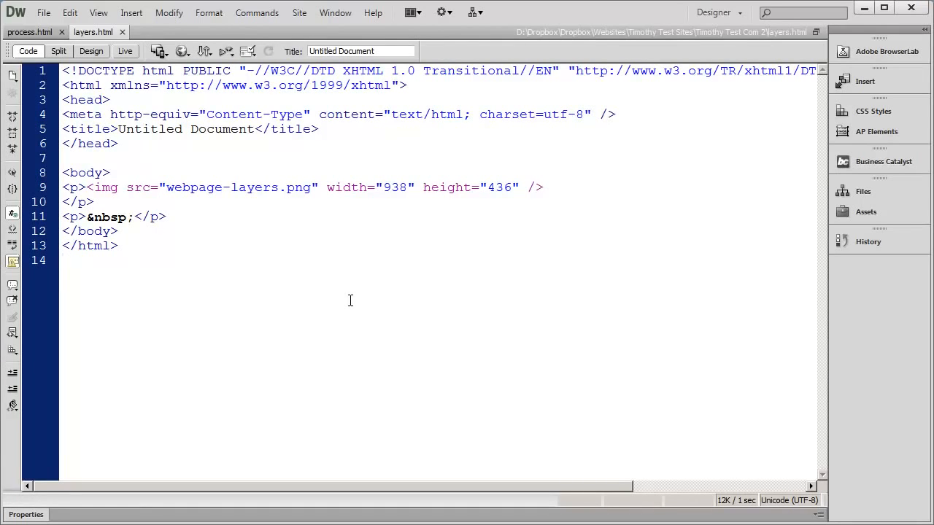
pyautogui.click(89, 50)
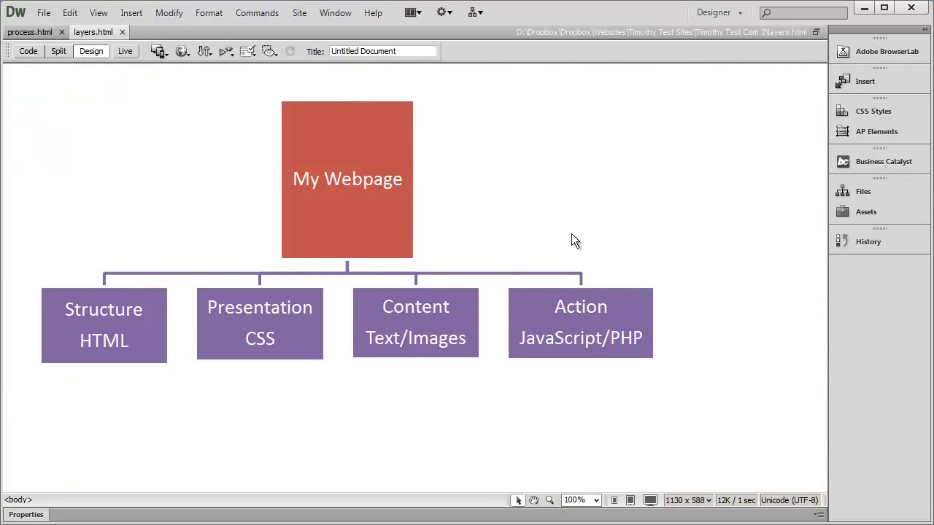
# Step: Display process.html in Split view and examine its code from the beginning beside the page design
pyautogui.click(29, 31)
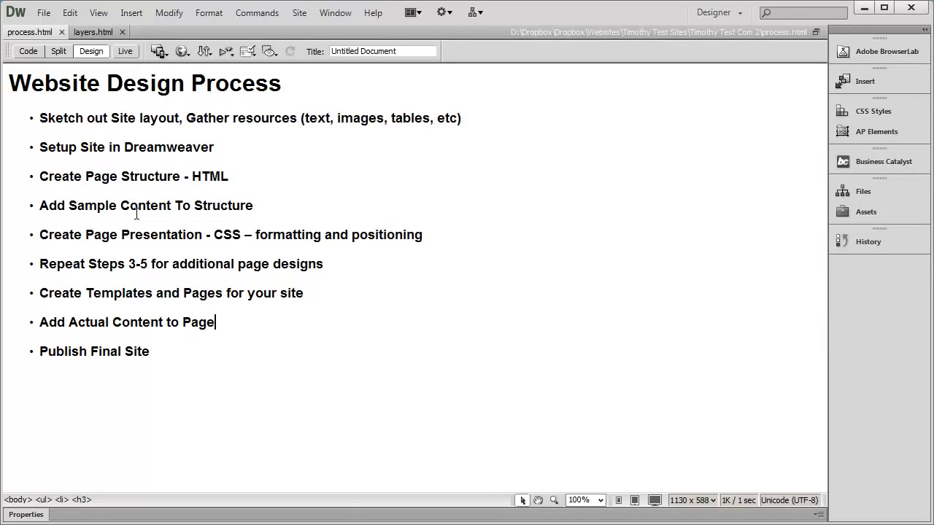
pyautogui.click(52, 51)
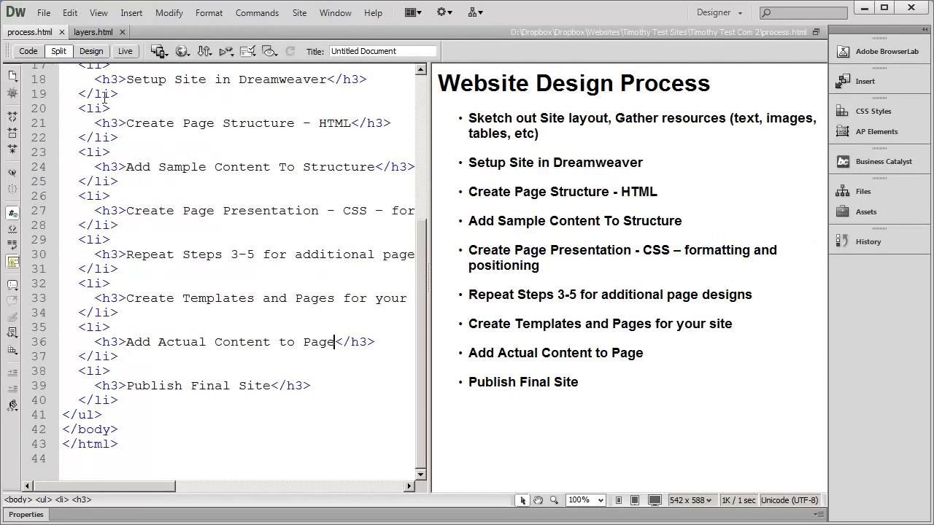
pyautogui.click(192, 219)
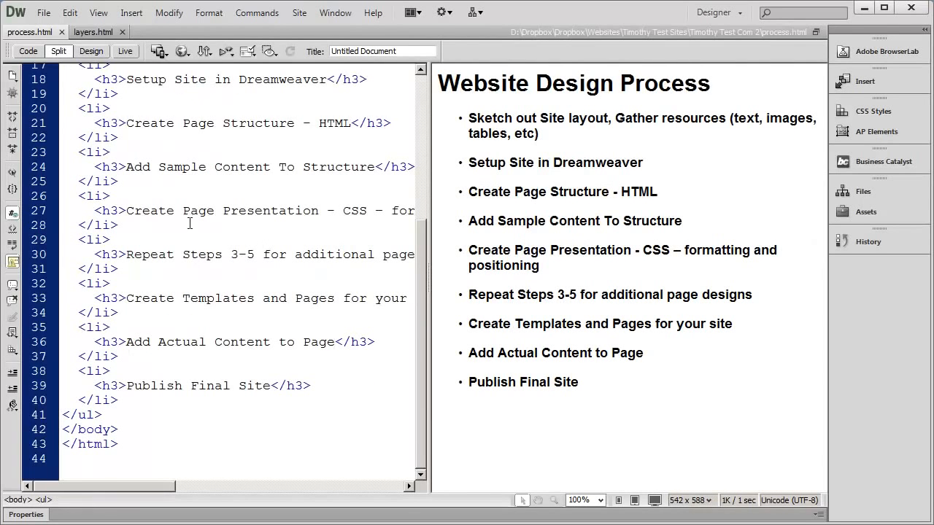
pyautogui.scroll(6, 191, 222)
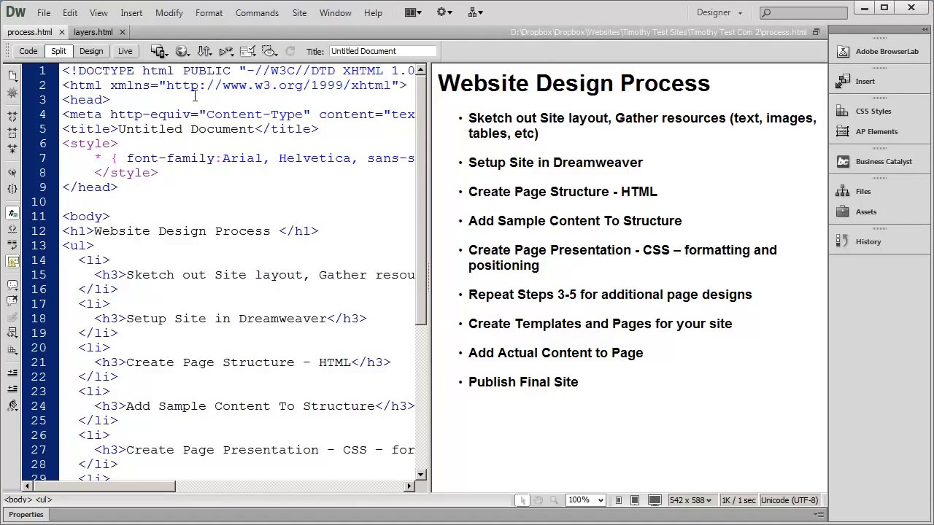
# Step: Alternate process.html between Code and Design views, ending in Code view, and bring layers.html to the front
pyautogui.click(26, 52)
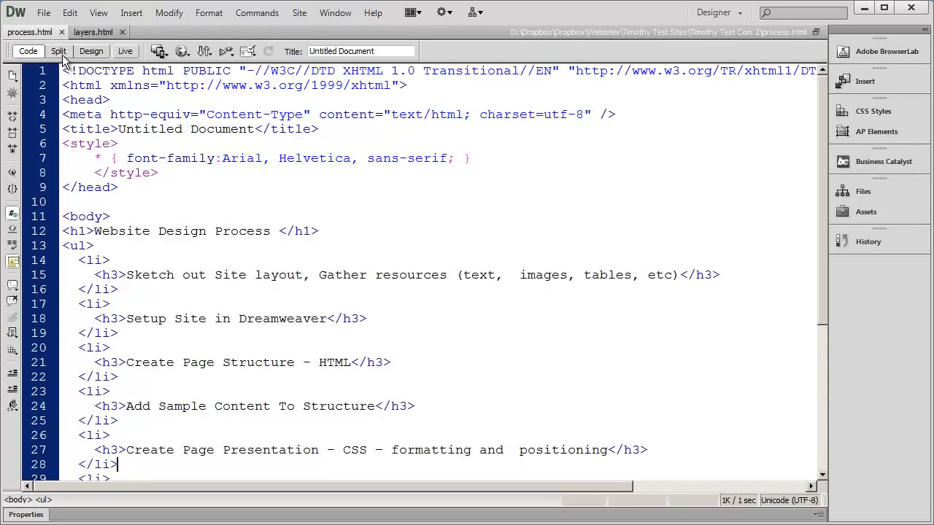
pyautogui.click(93, 52)
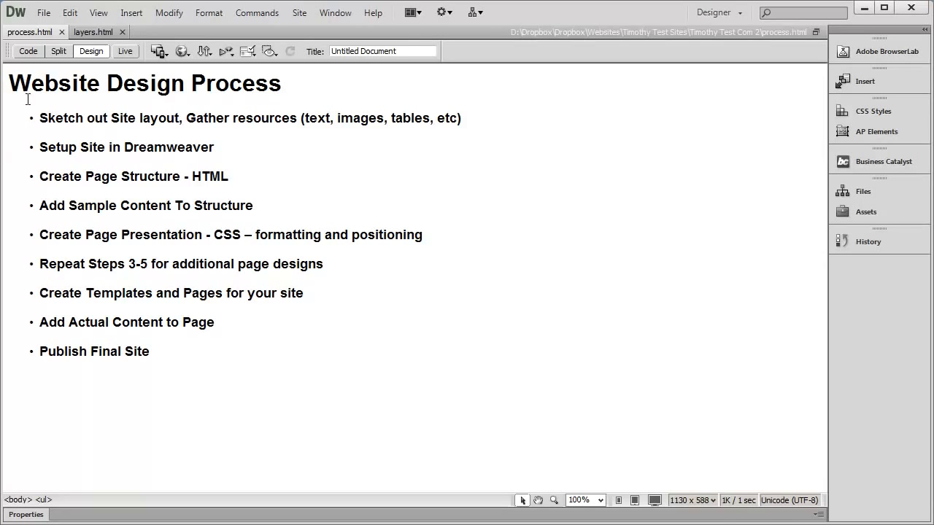
pyautogui.click(28, 53)
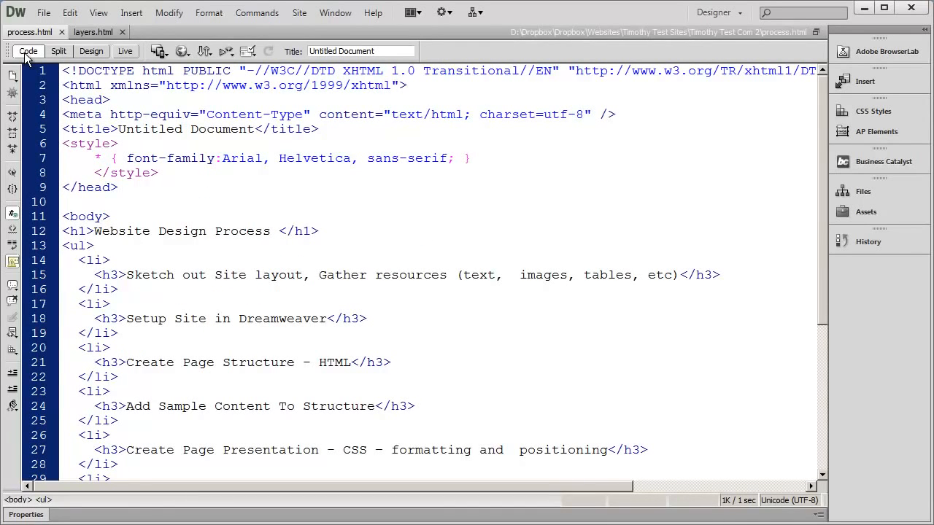
pyautogui.click(91, 51)
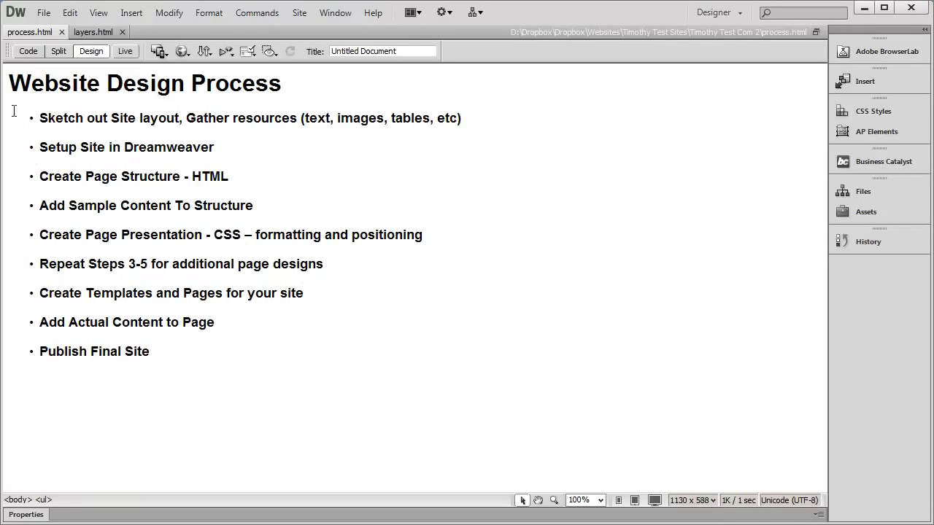
pyautogui.click(27, 51)
pyautogui.click(91, 51)
pyautogui.click(28, 52)
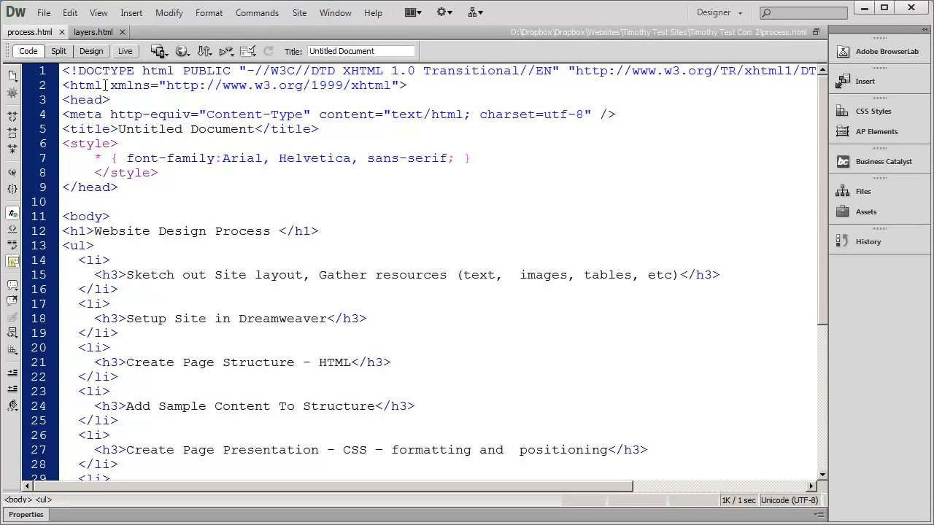
pyautogui.click(94, 33)
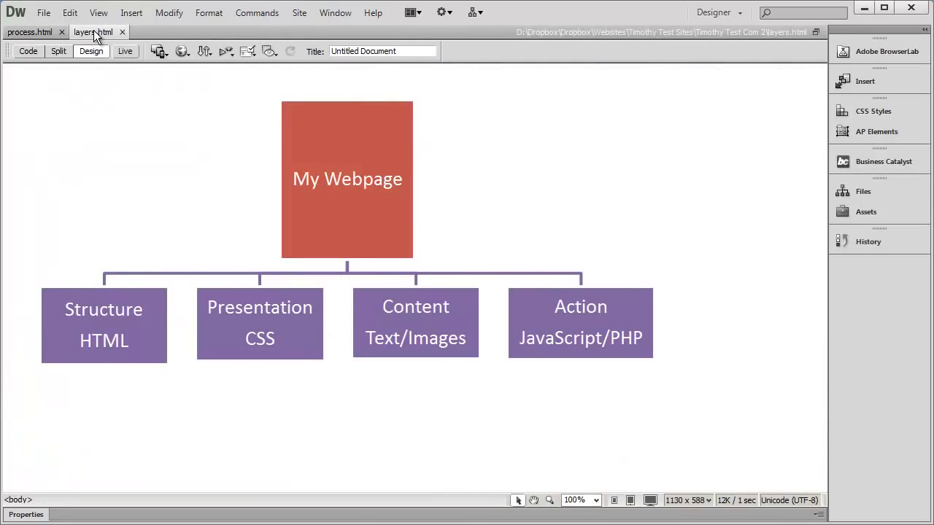
pyautogui.click(42, 12)
pyautogui.click(44, 14)
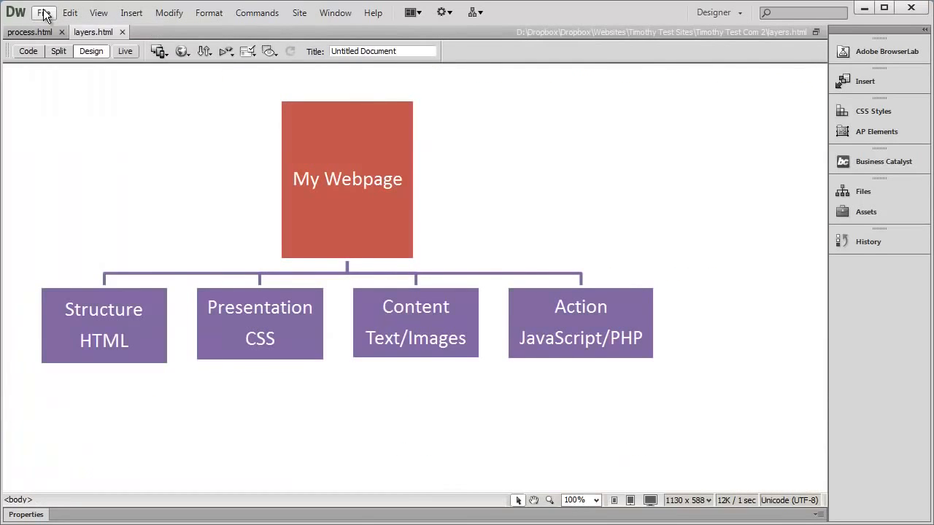
pyautogui.click(45, 14)
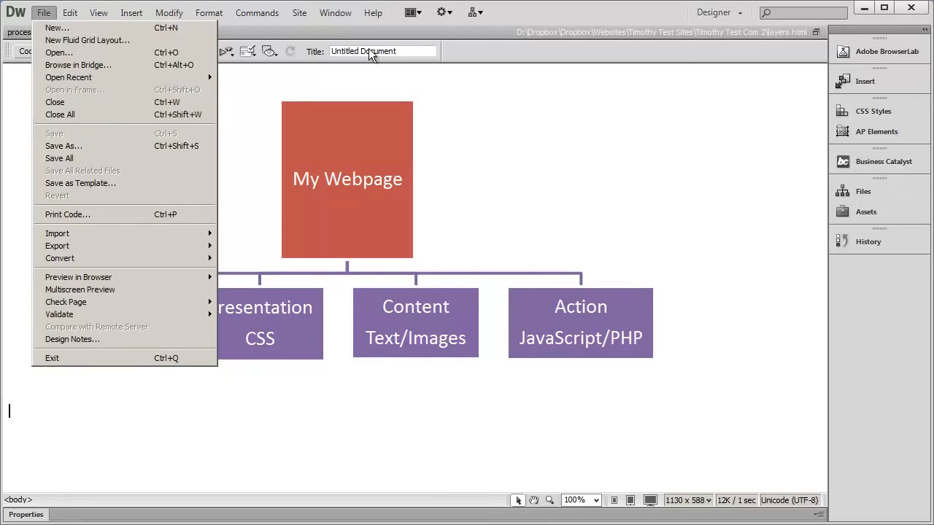
pyautogui.click(552, 123)
pyautogui.click(551, 123)
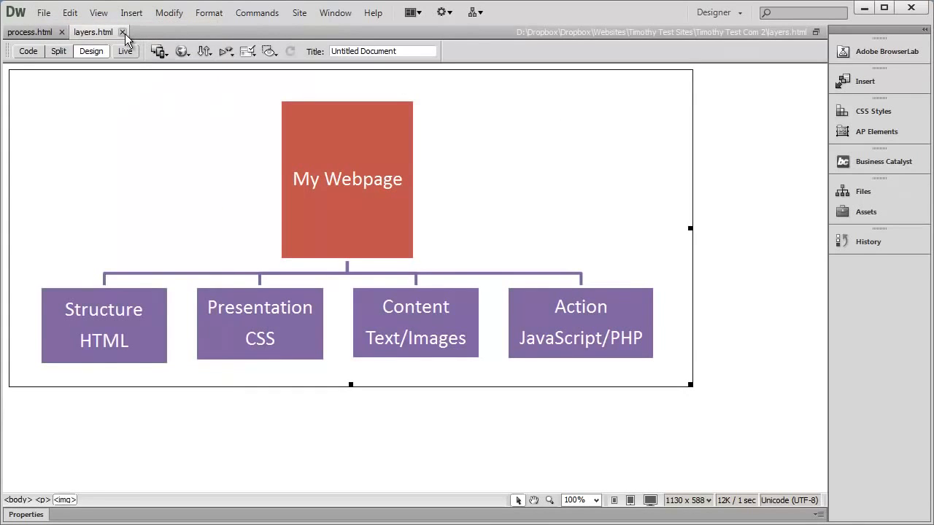
# Step: Close layers.html and process.html so that no document remains open
pyautogui.click(124, 32)
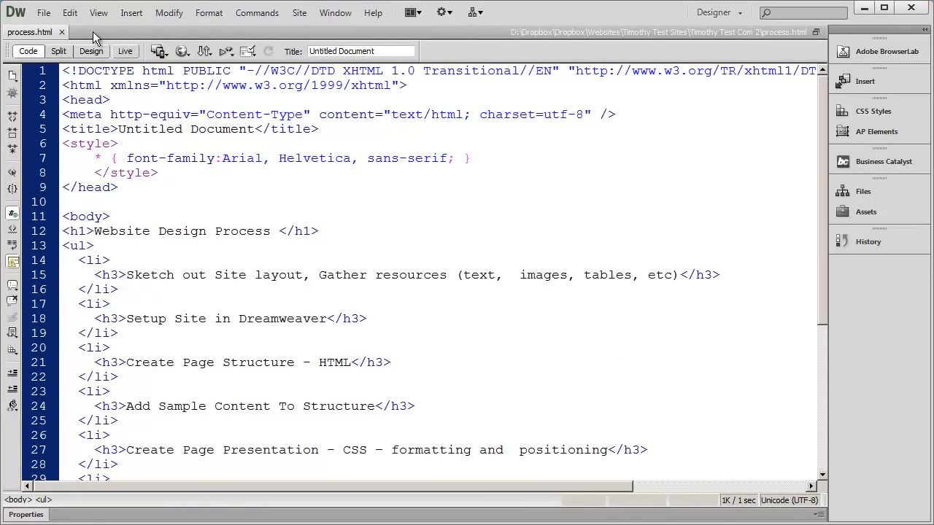
pyautogui.click(62, 33)
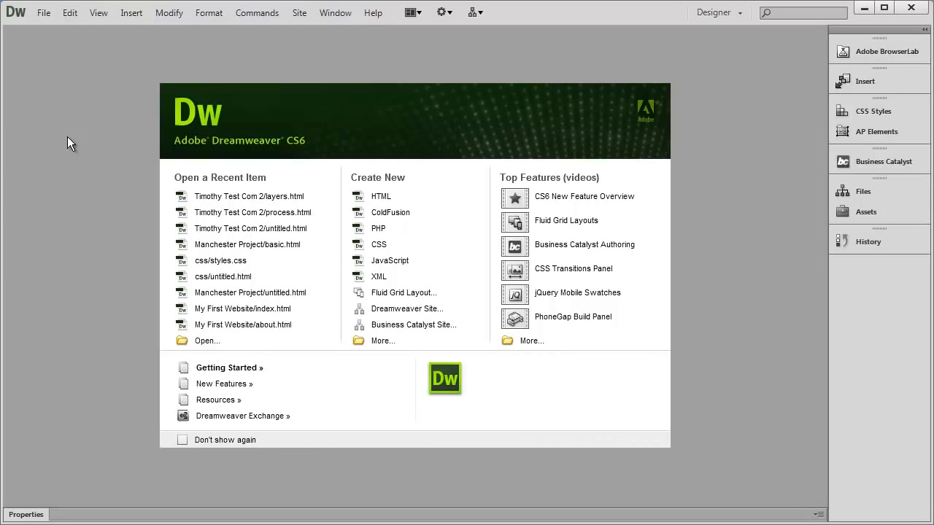
pyautogui.click(42, 12)
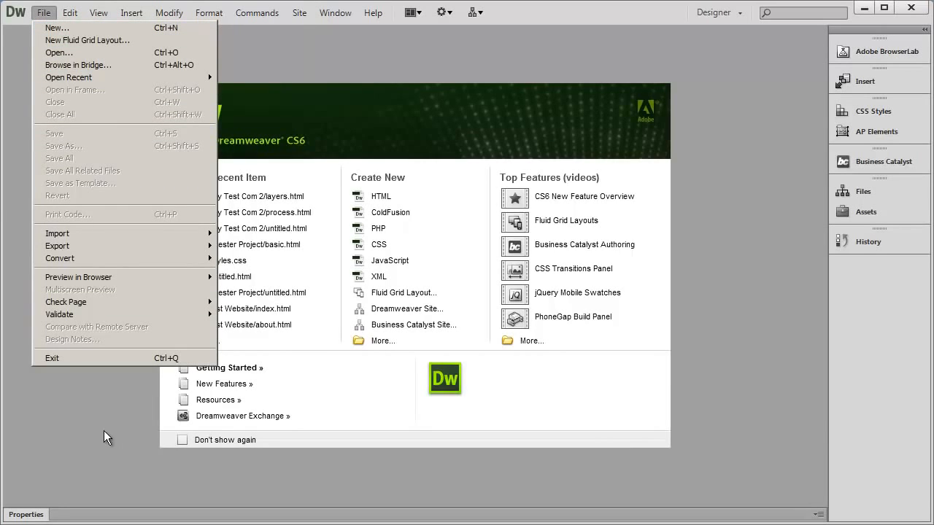
pyautogui.click(54, 431)
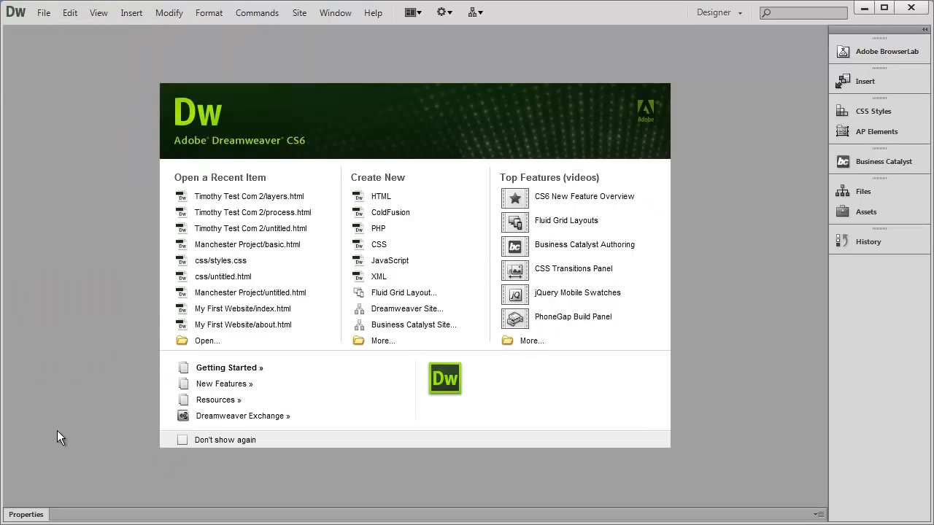